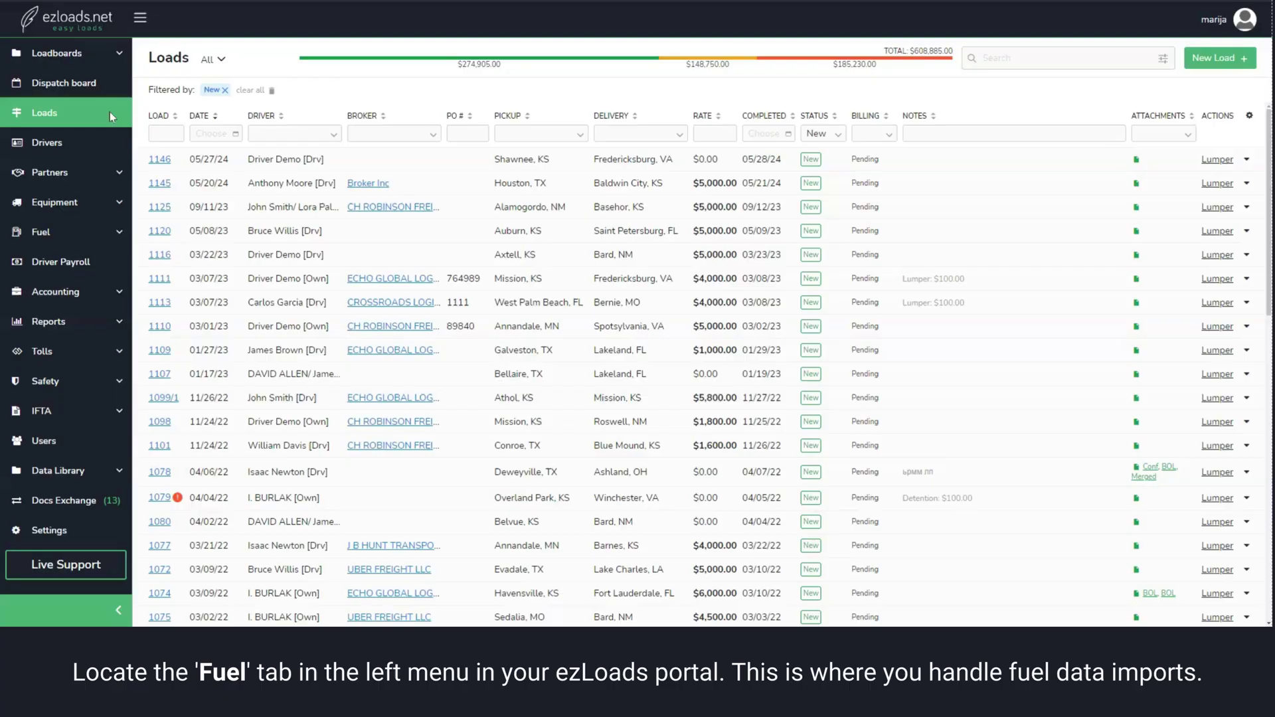
left_click(106, 234)
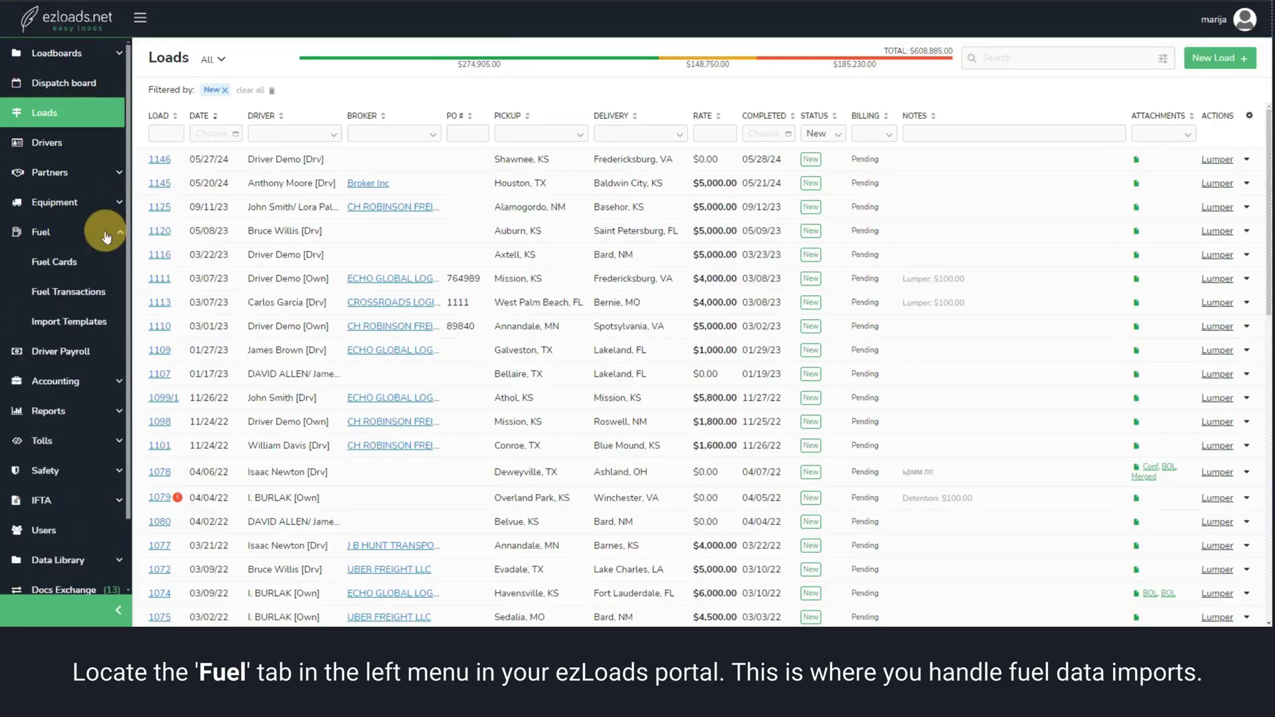
left_click(106, 235)
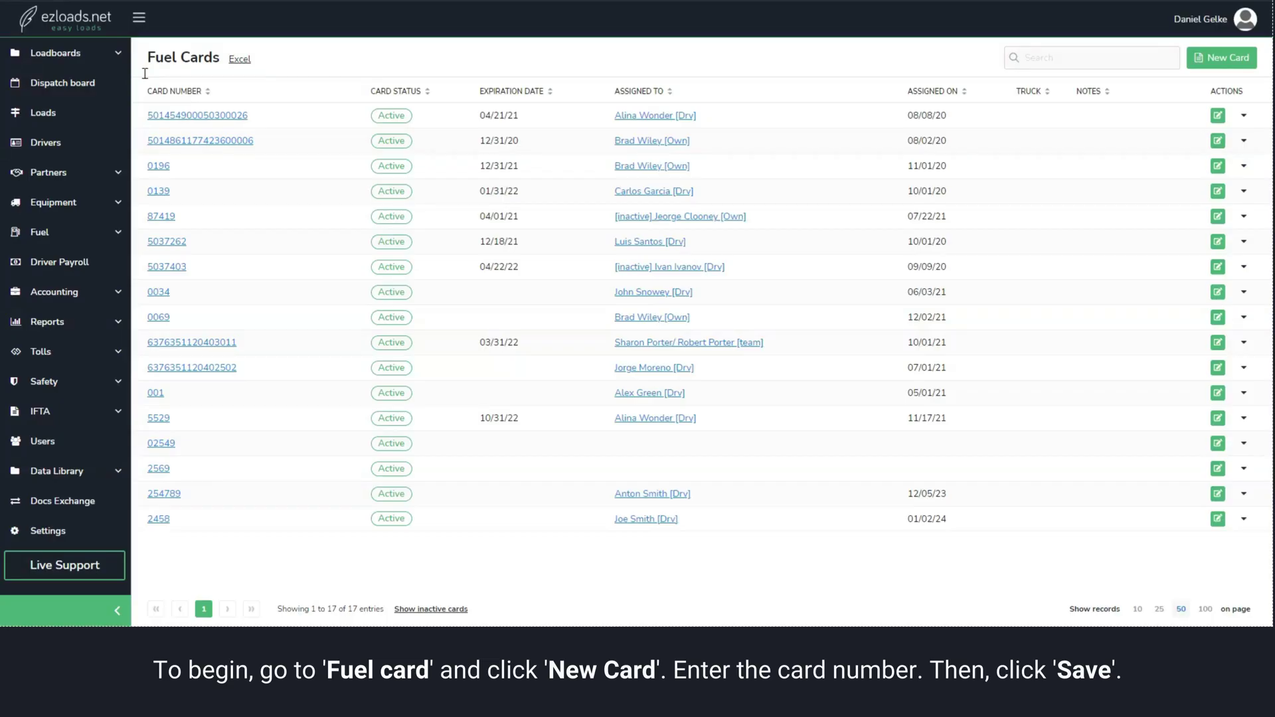
left_click(1217, 59)
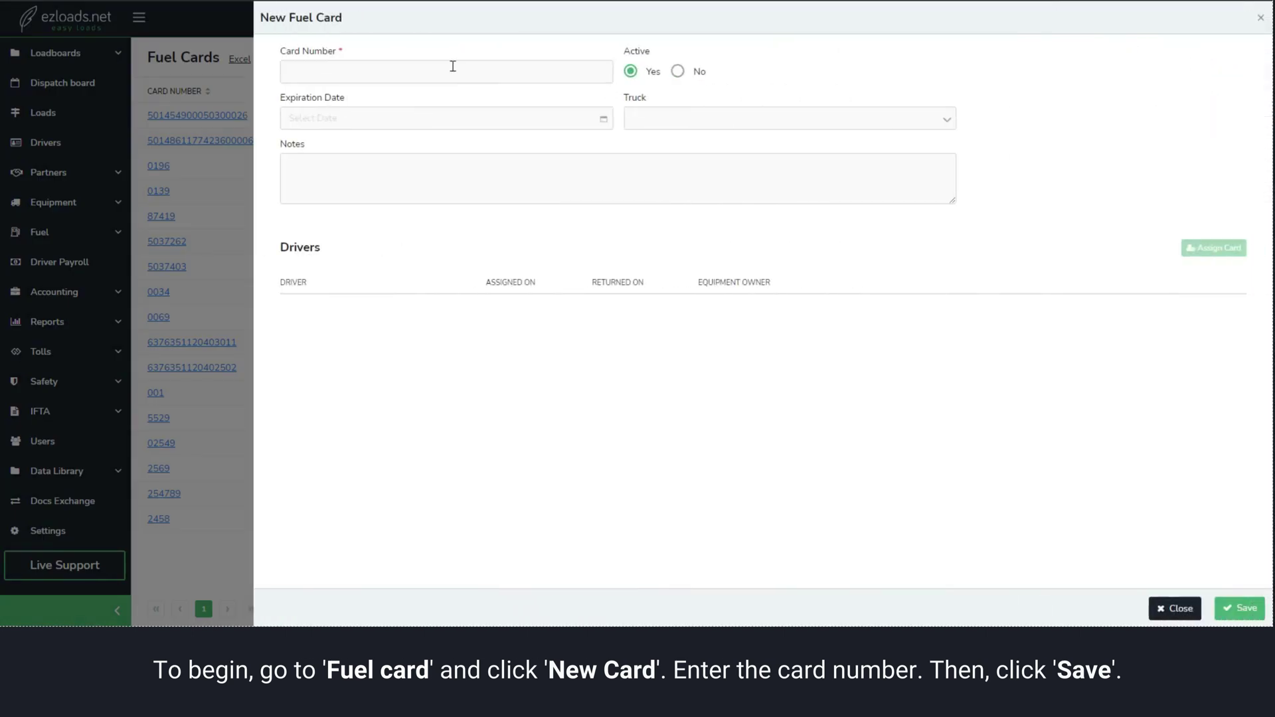
left_click(452, 70)
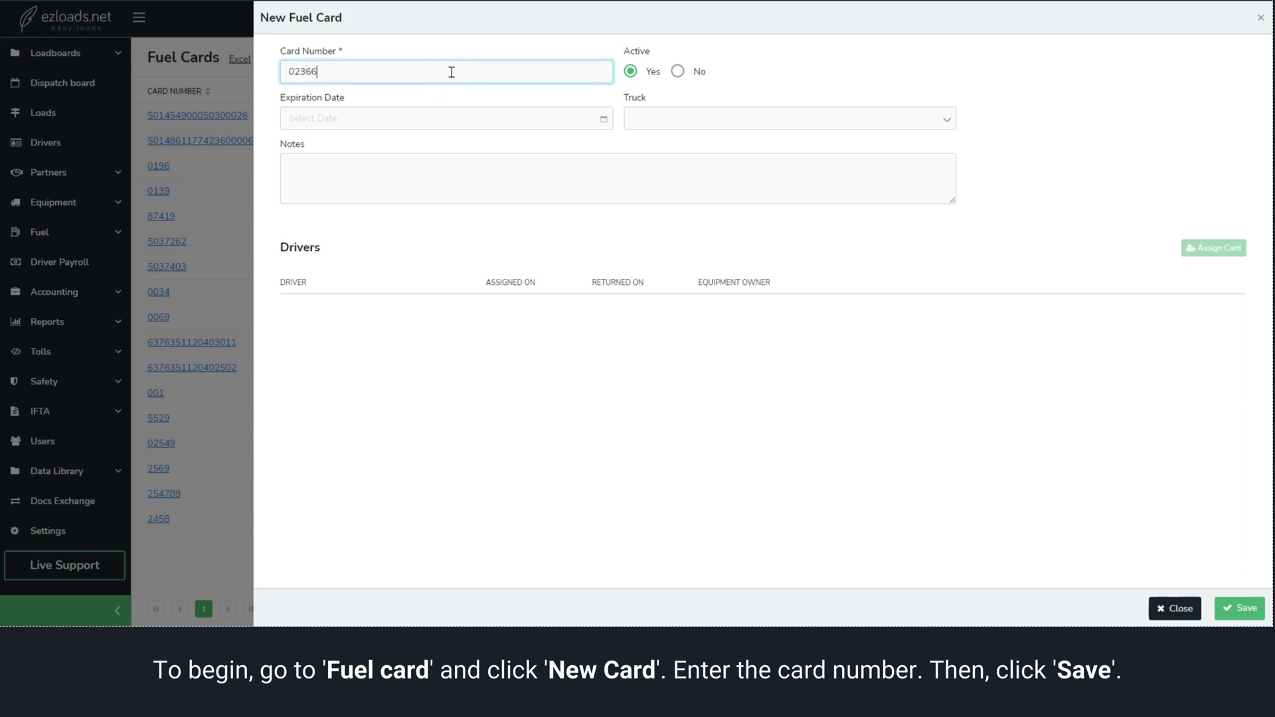
left_click(1242, 609)
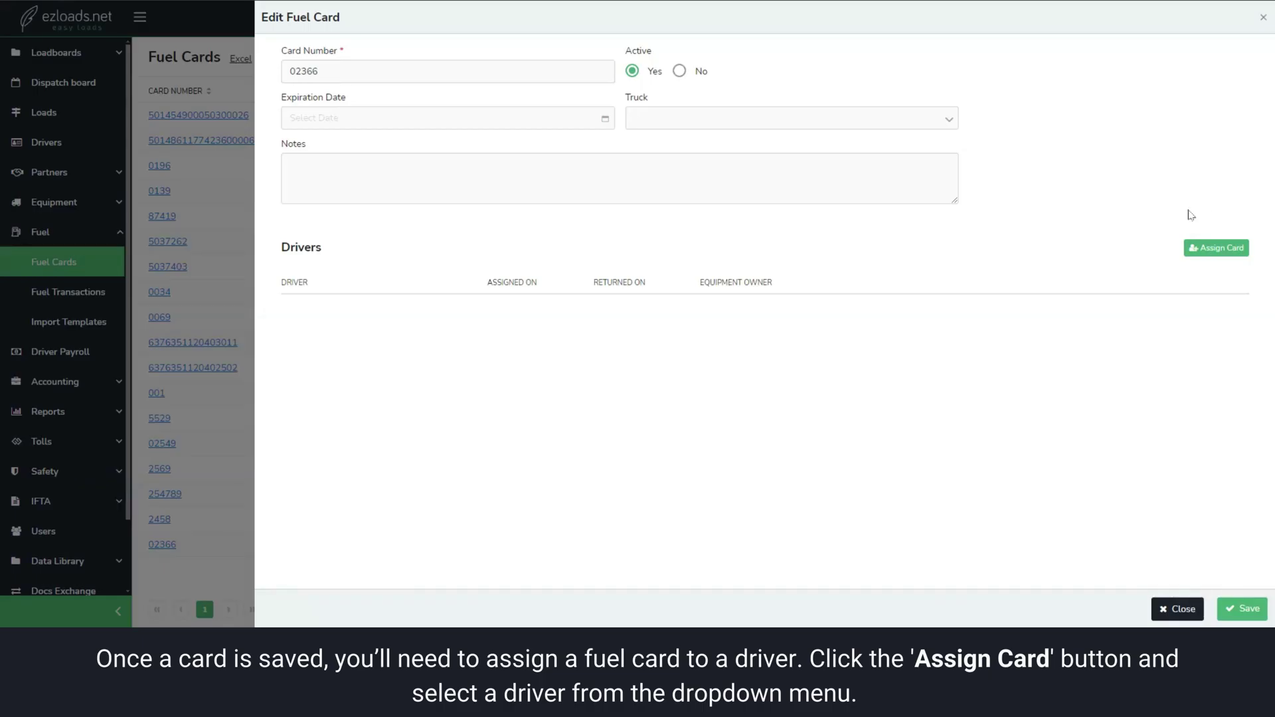
left_click(1231, 255)
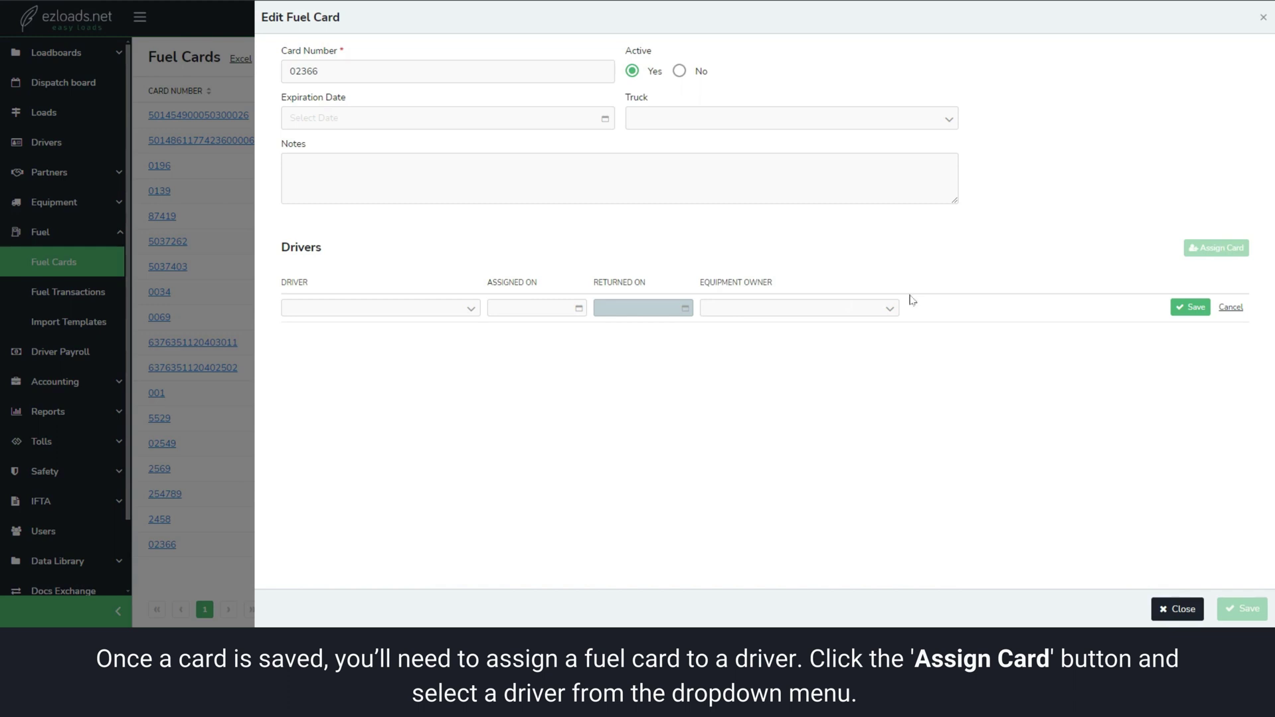
left_click(471, 316)
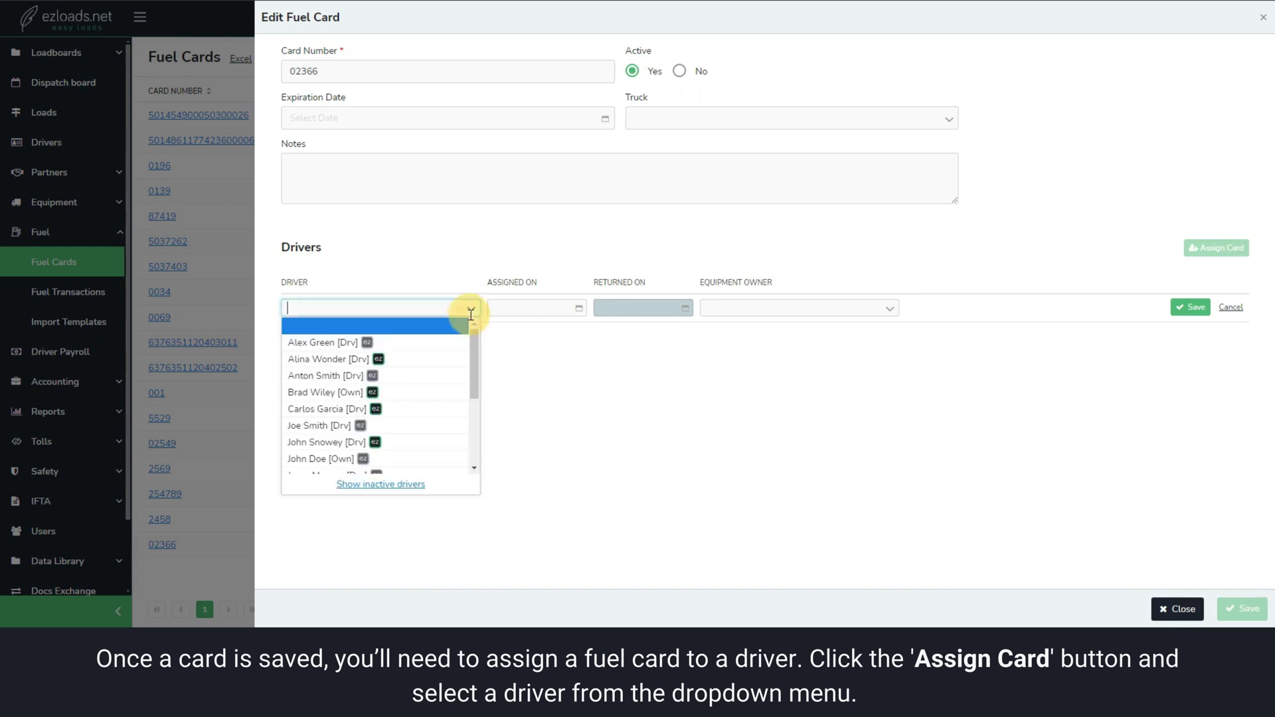
scroll(338, 432, "down", 1)
left_click(332, 412)
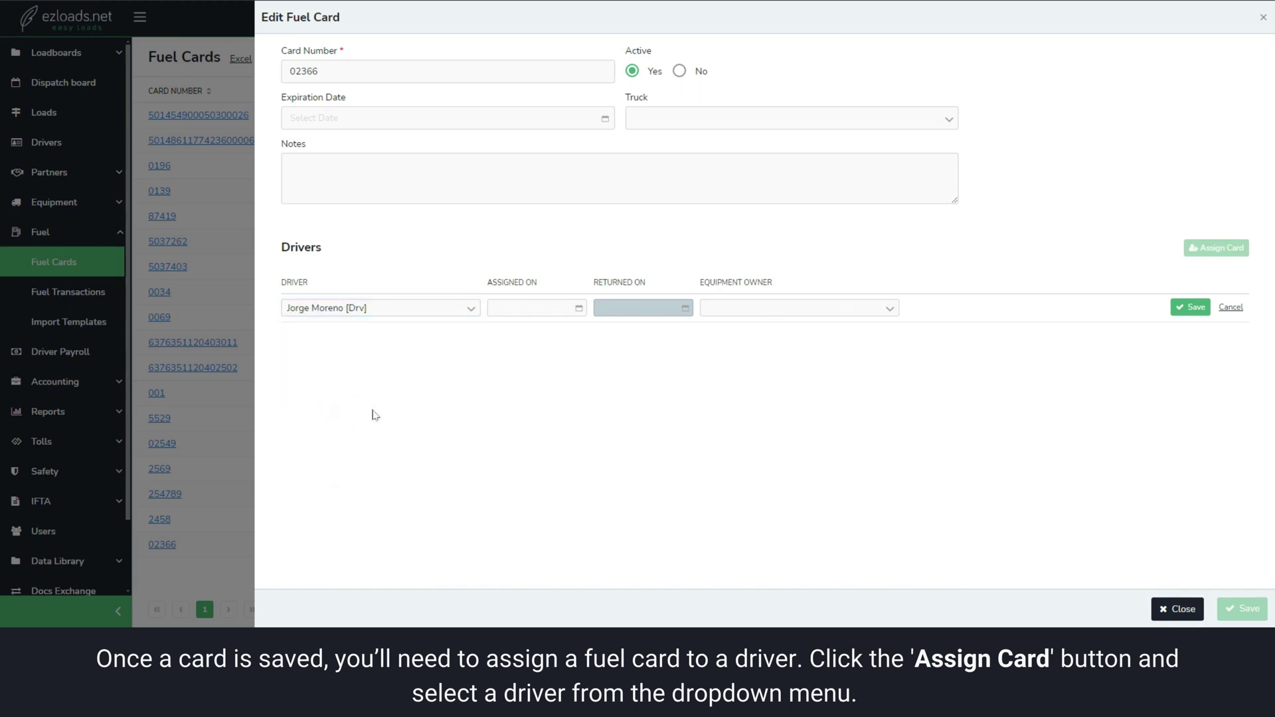
left_click(579, 309)
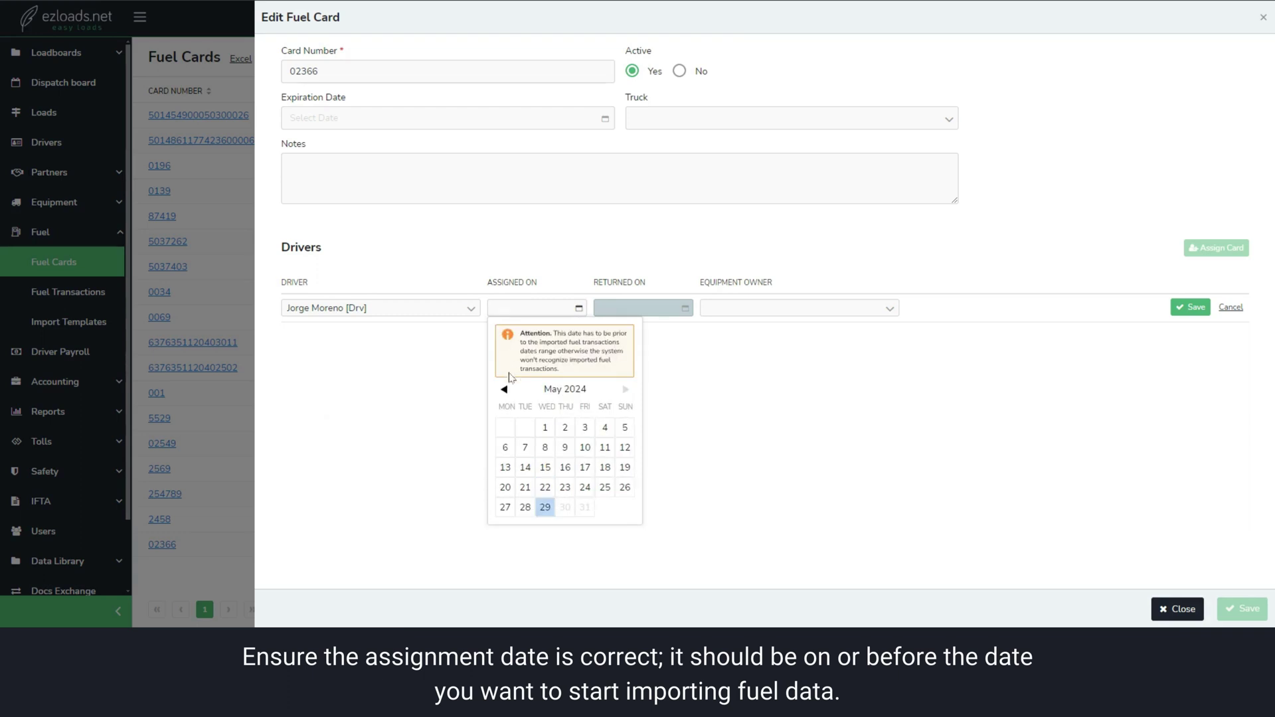
left_click(505, 389)
left_click(504, 389)
left_click(505, 390)
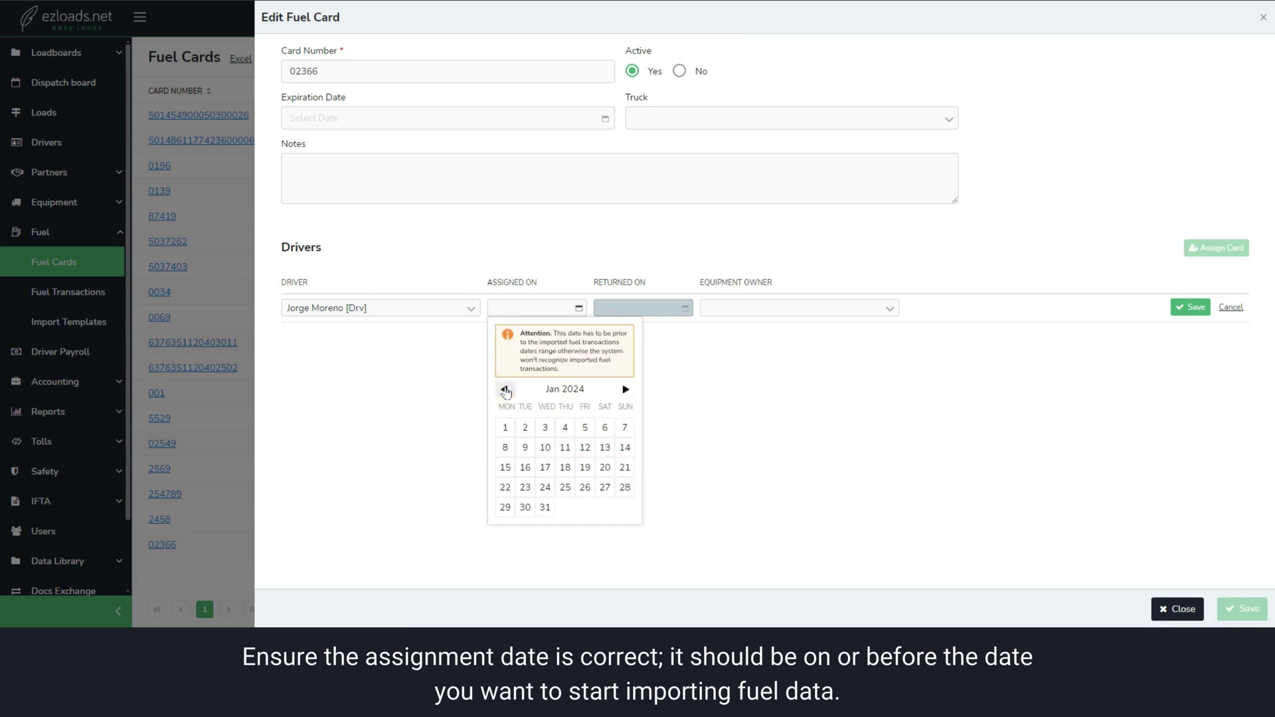
left_click(505, 427)
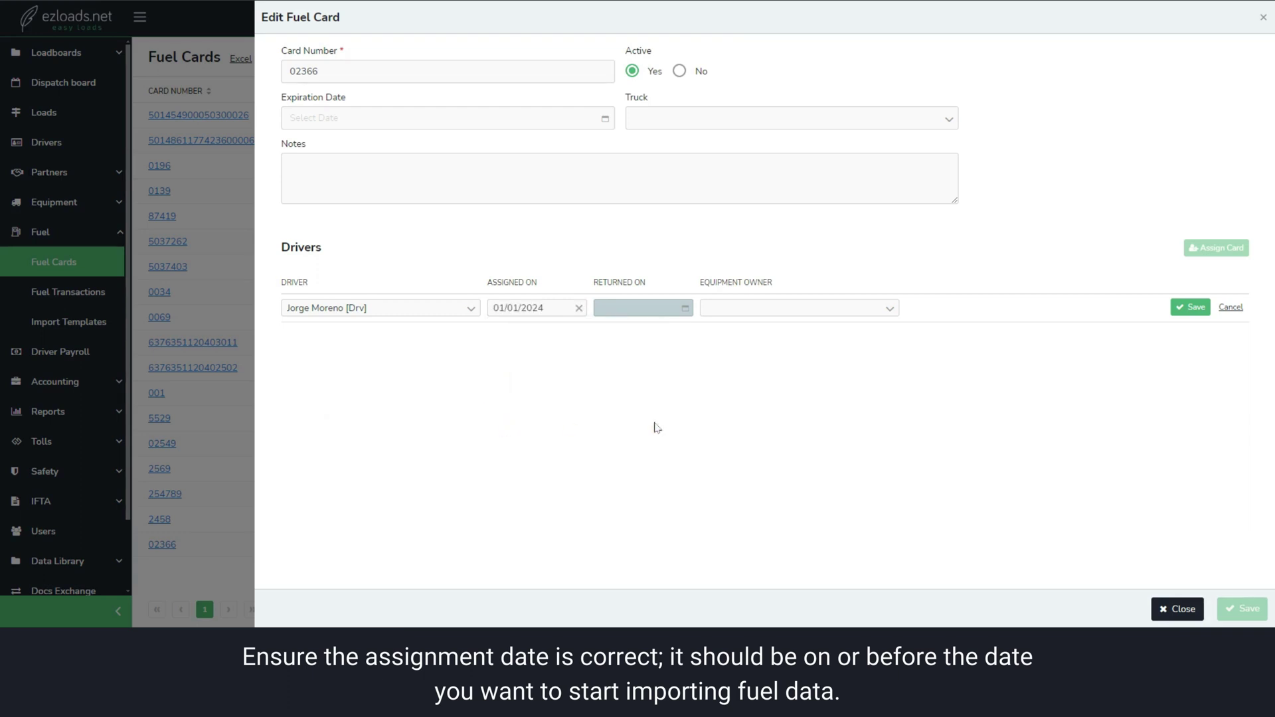
left_click(1191, 307)
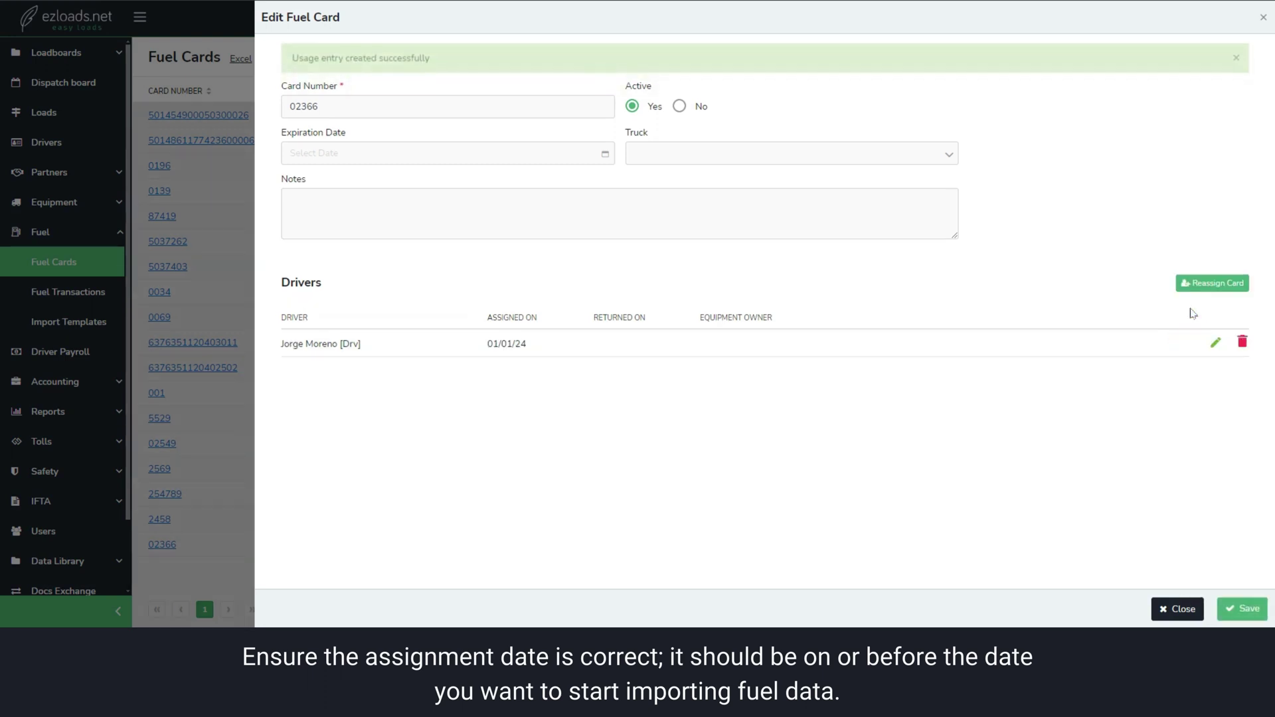
left_click(1245, 605)
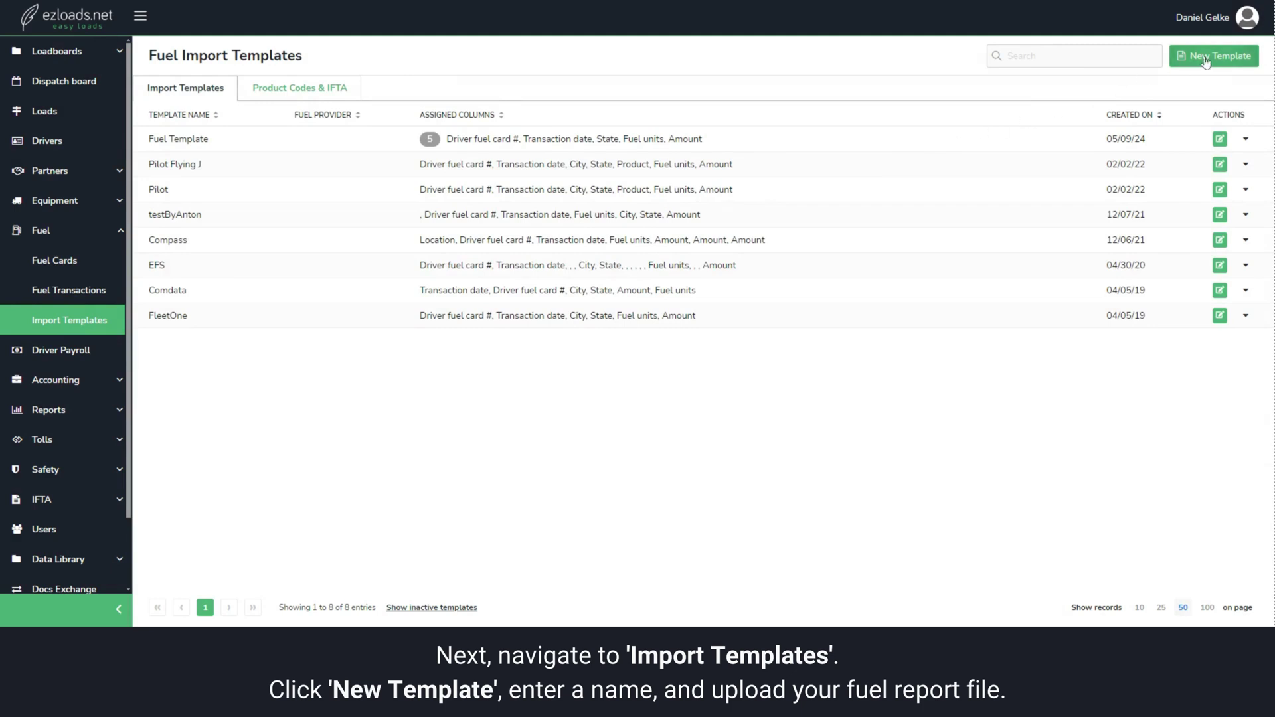
Start a new fuel import template named 'Fuel'
left_click(1216, 56)
left_click(385, 130)
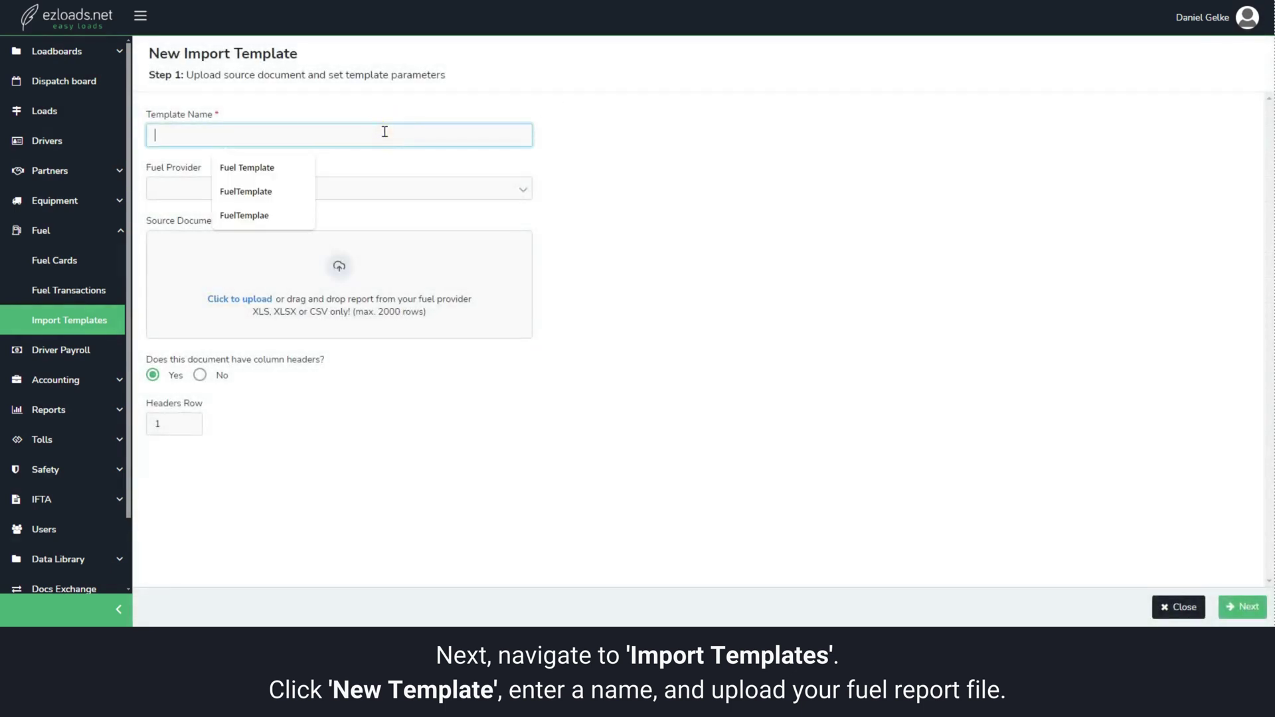
type("Fuel")
Upload Fuel Template.xlsx as the template's source document and continue
left_click(347, 260)
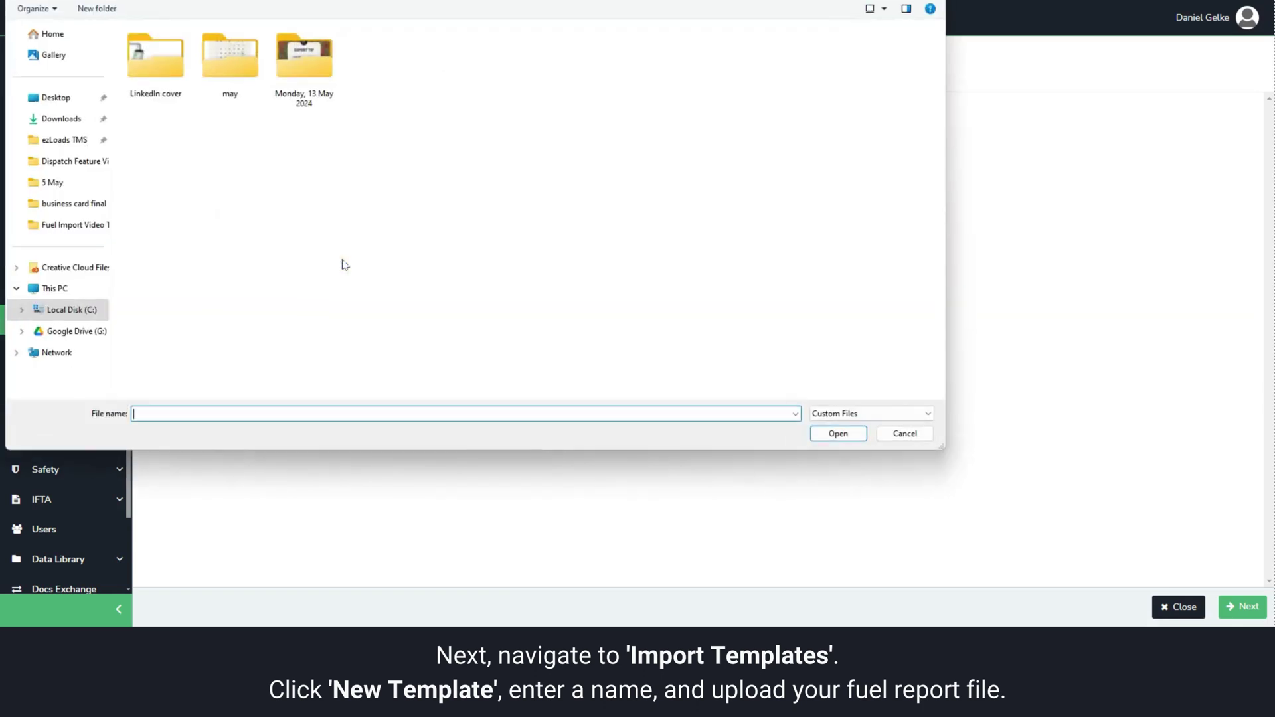
left_click(72, 225)
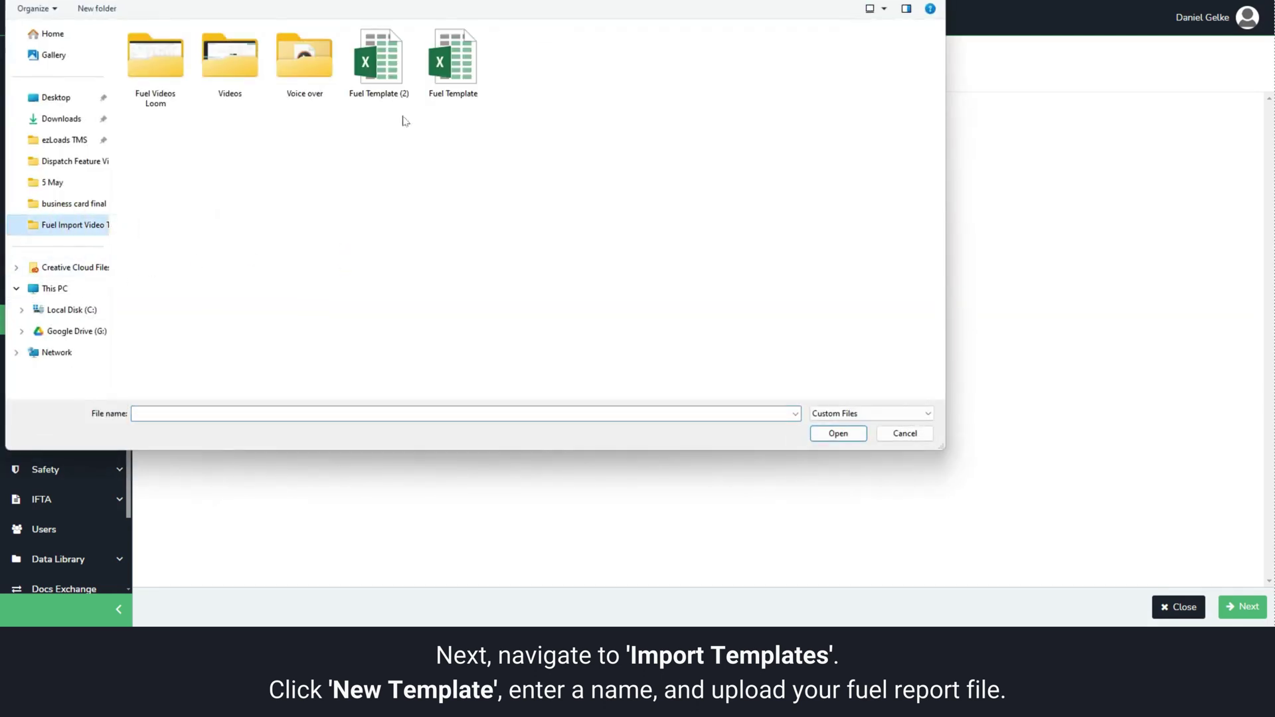
left_click(453, 61)
left_click(834, 433)
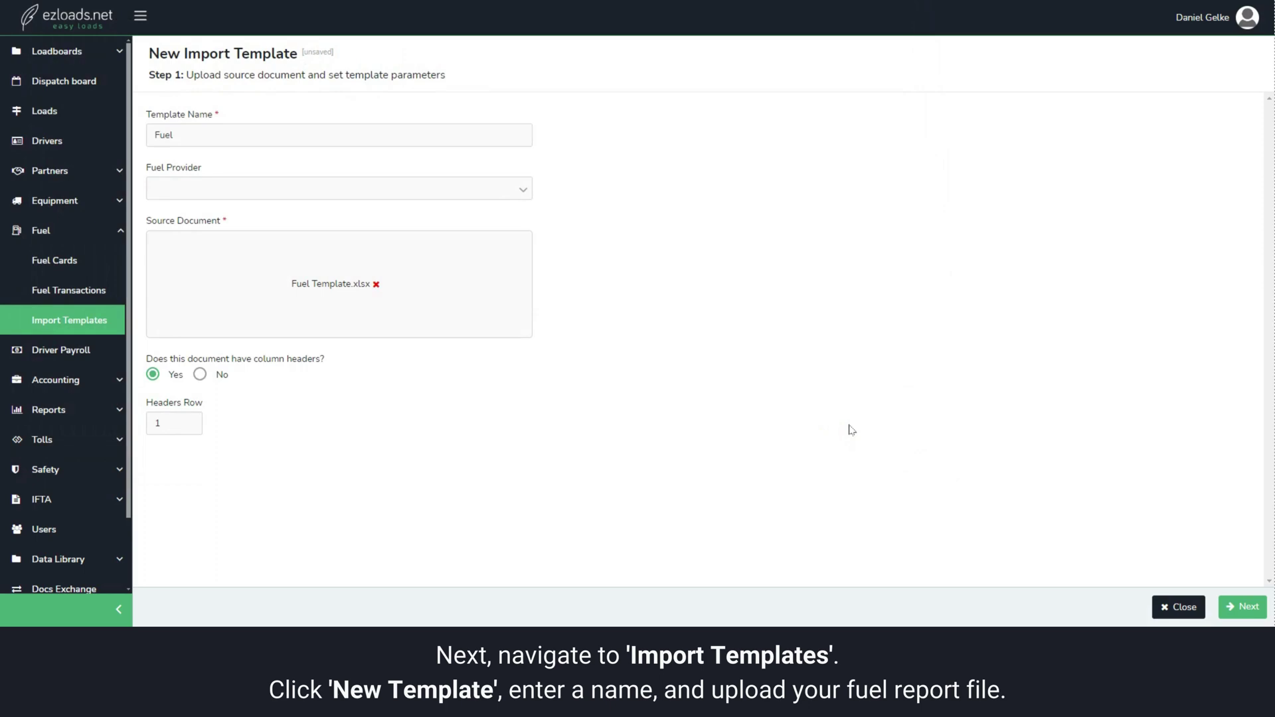
left_click(1241, 606)
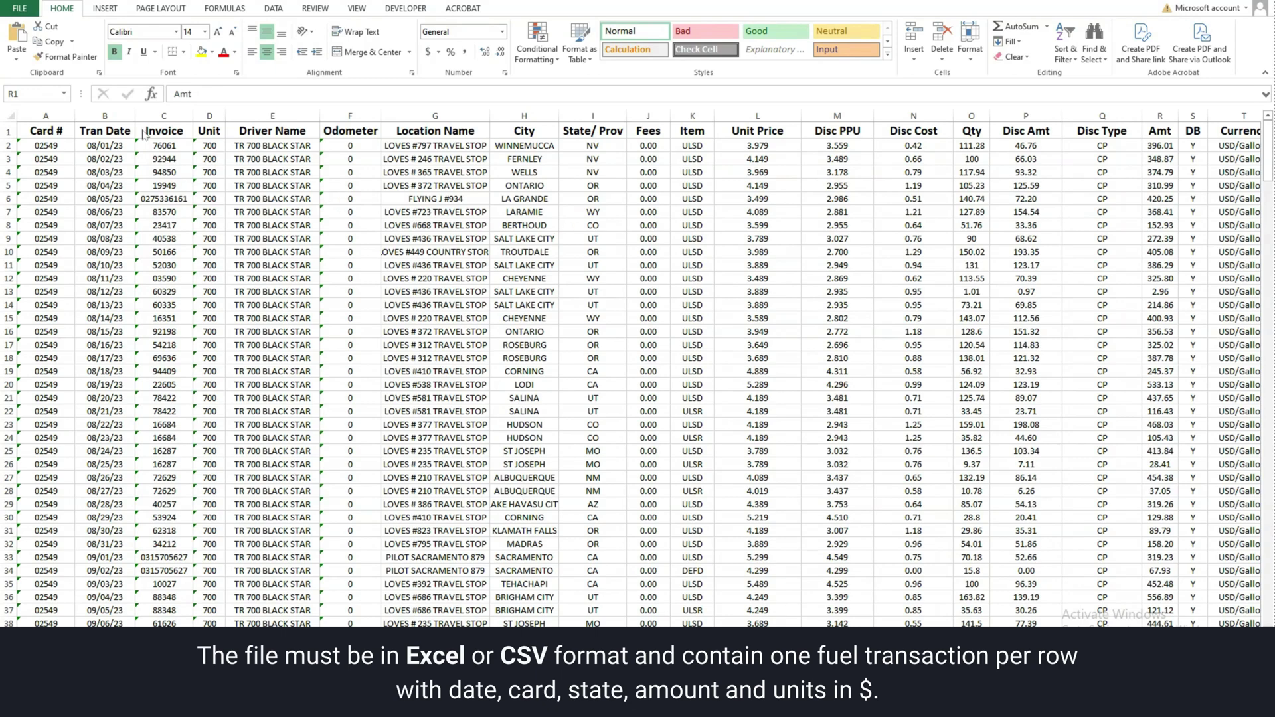
Review the Tran Date, Card #, State/ Prov, Amt and Qty columns in Excel
left_click(108, 117)
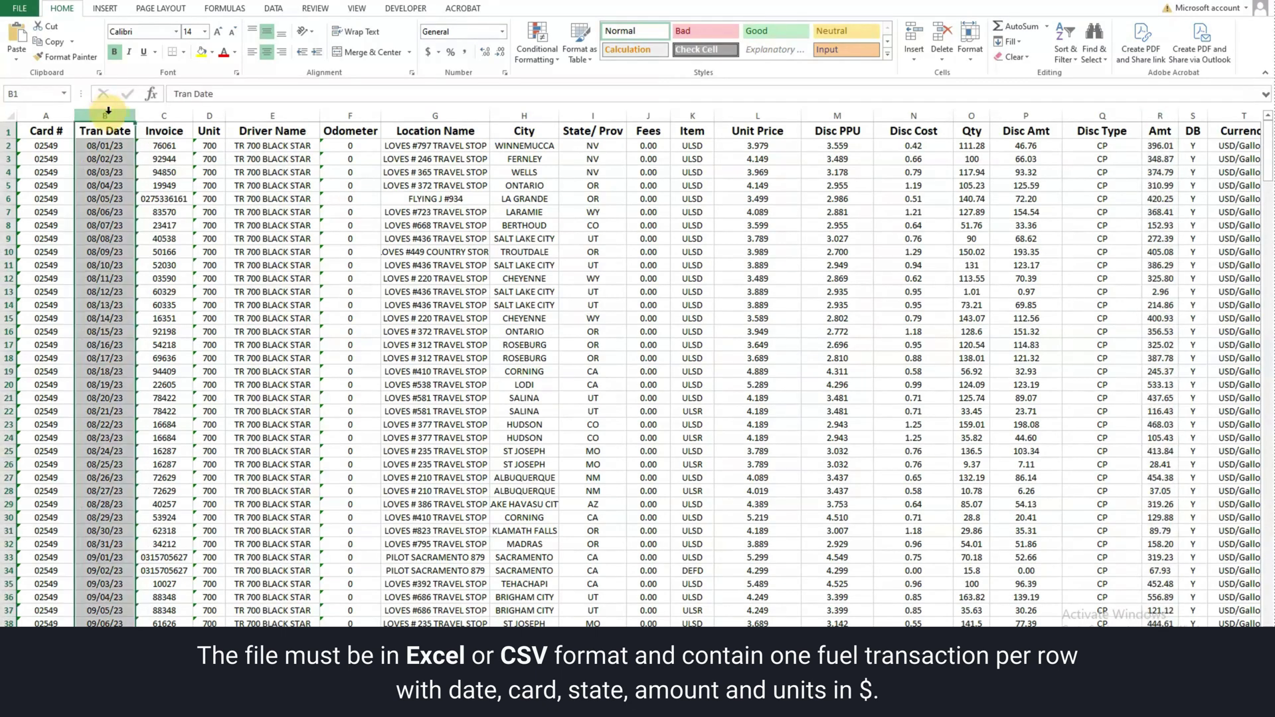
left_click(64, 116)
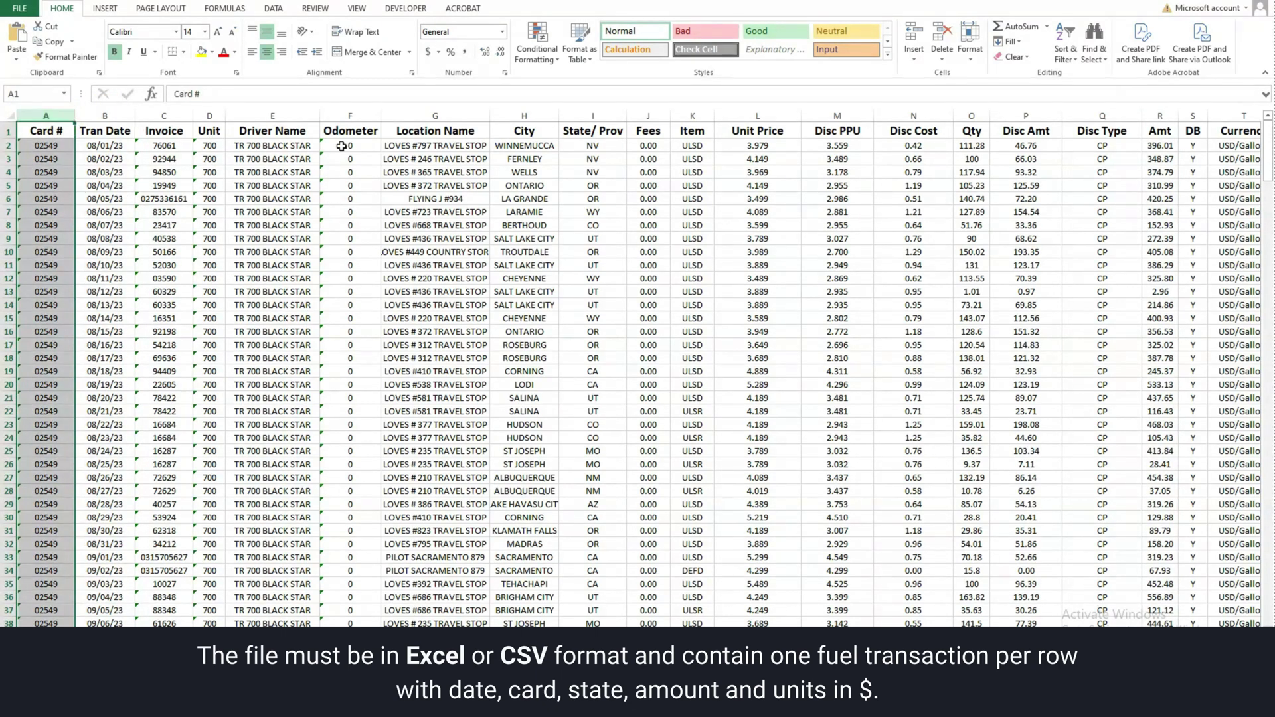
left_click(596, 116)
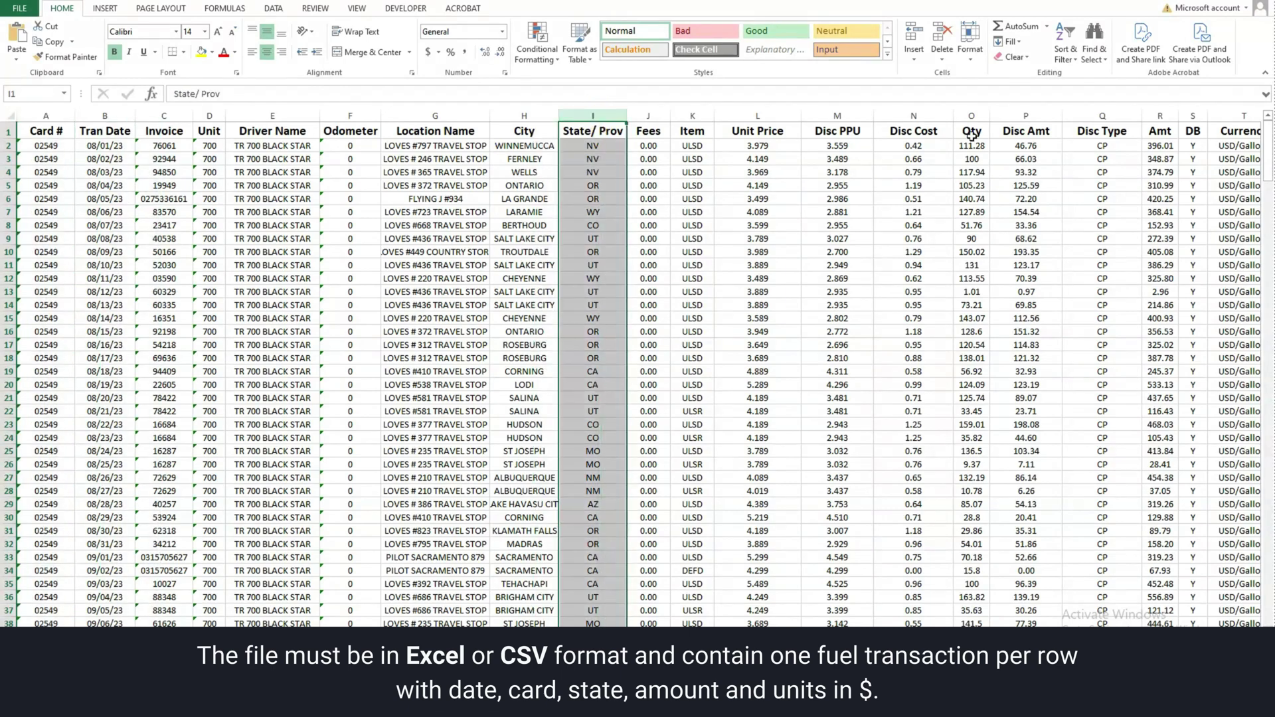
left_click(1159, 116)
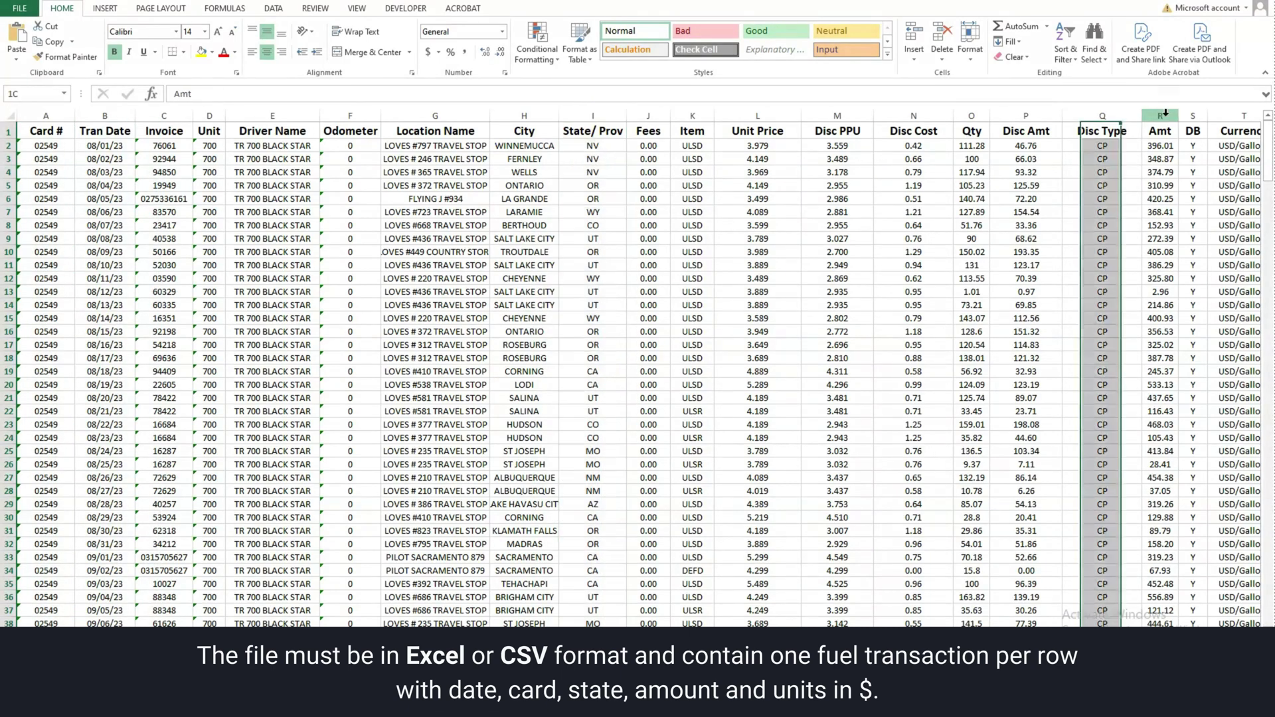
left_click(975, 115)
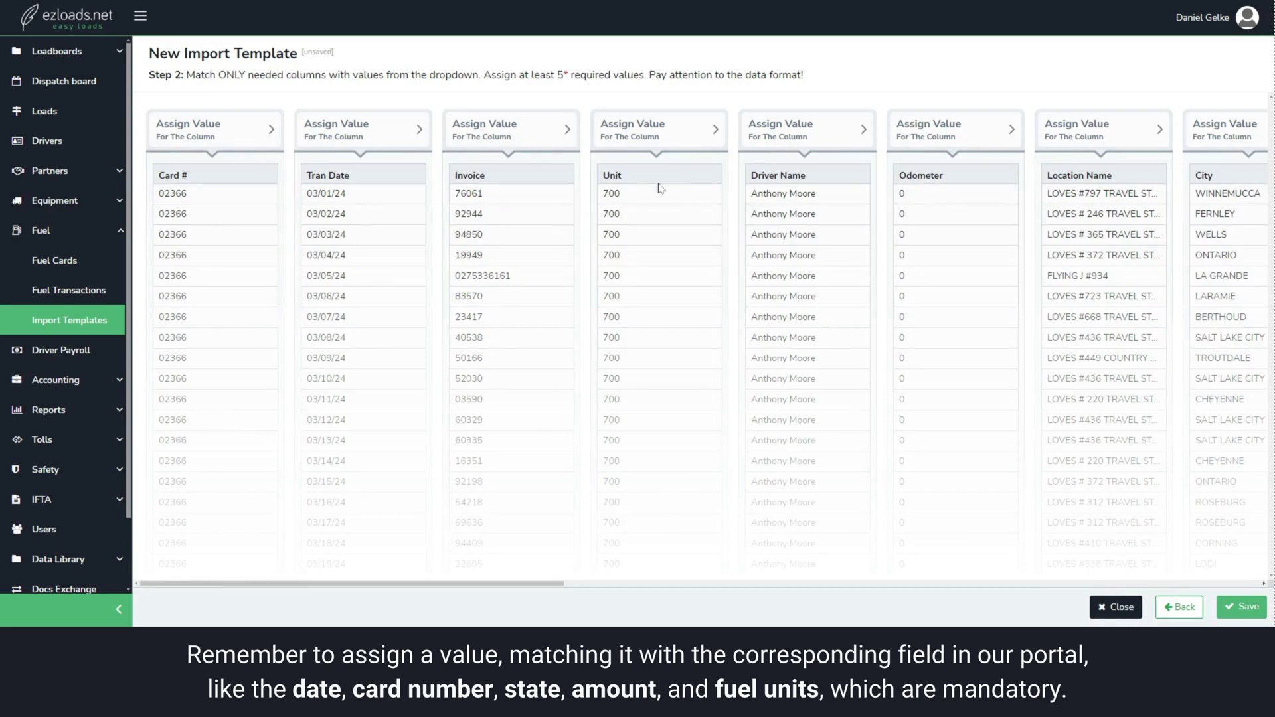
Map Tran Date to Transaction date in MM/DD/YY format
left_click(326, 129)
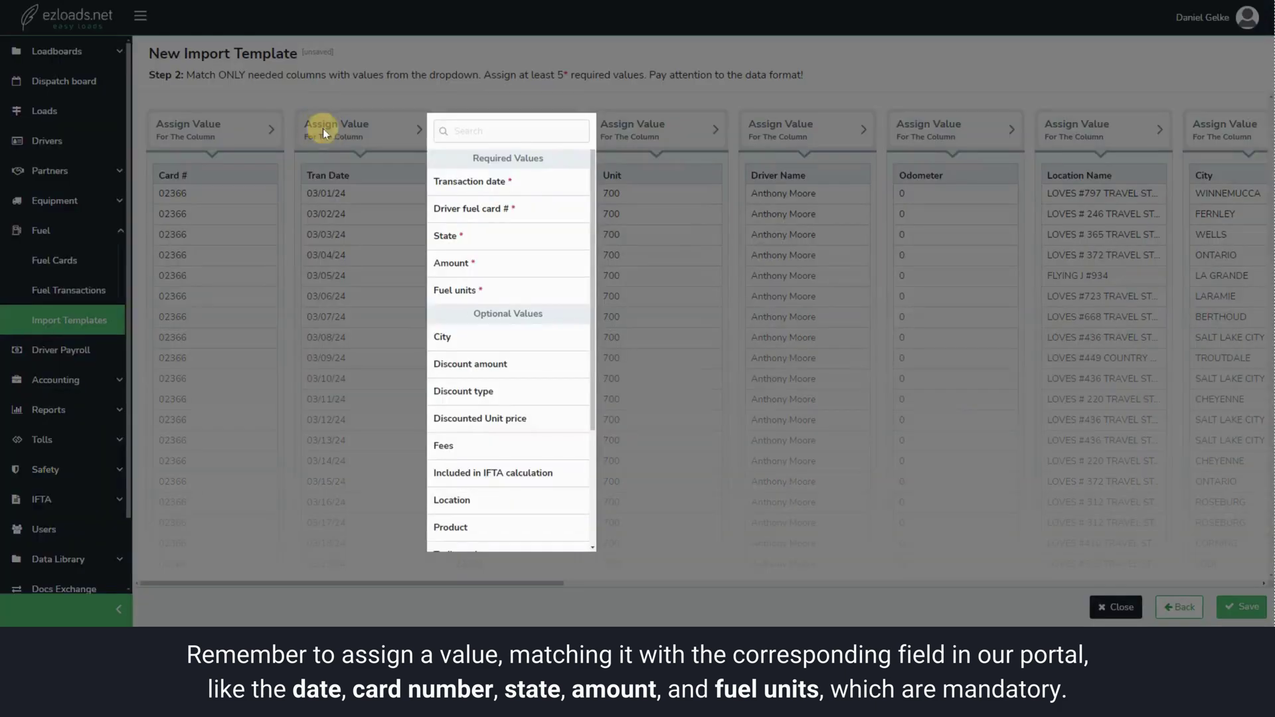
left_click(451, 180)
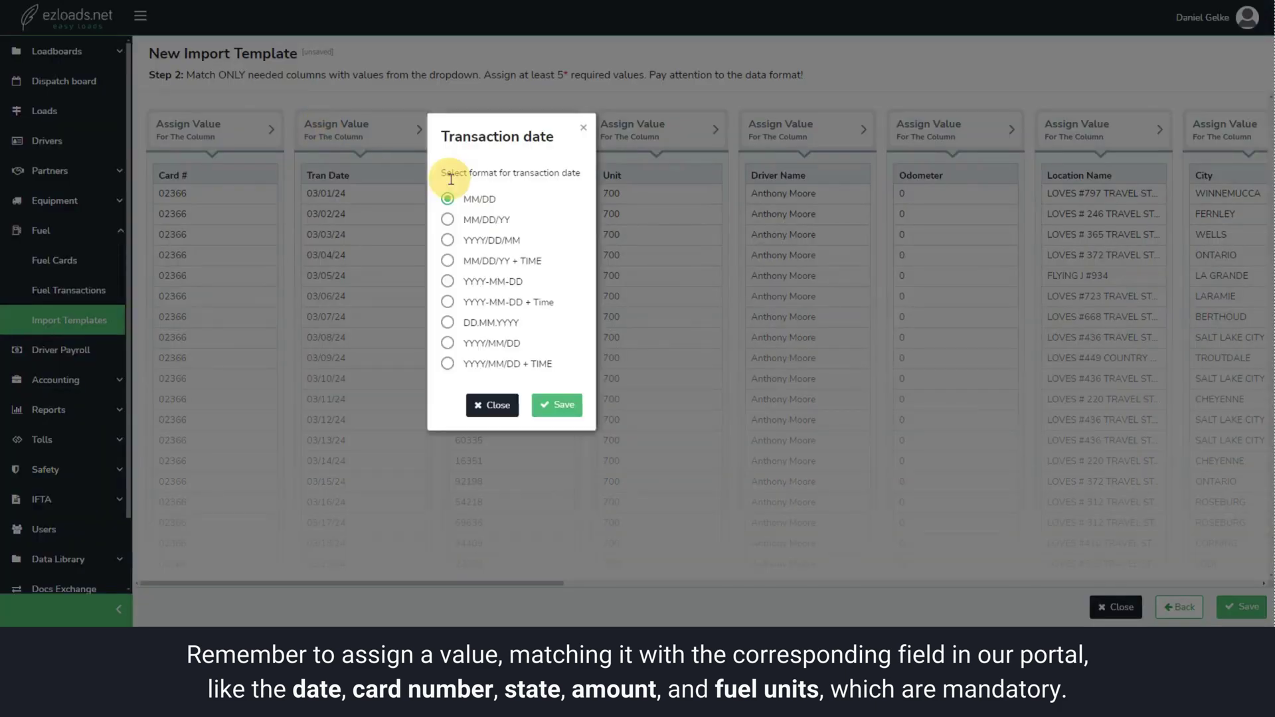
left_click(474, 220)
left_click(558, 406)
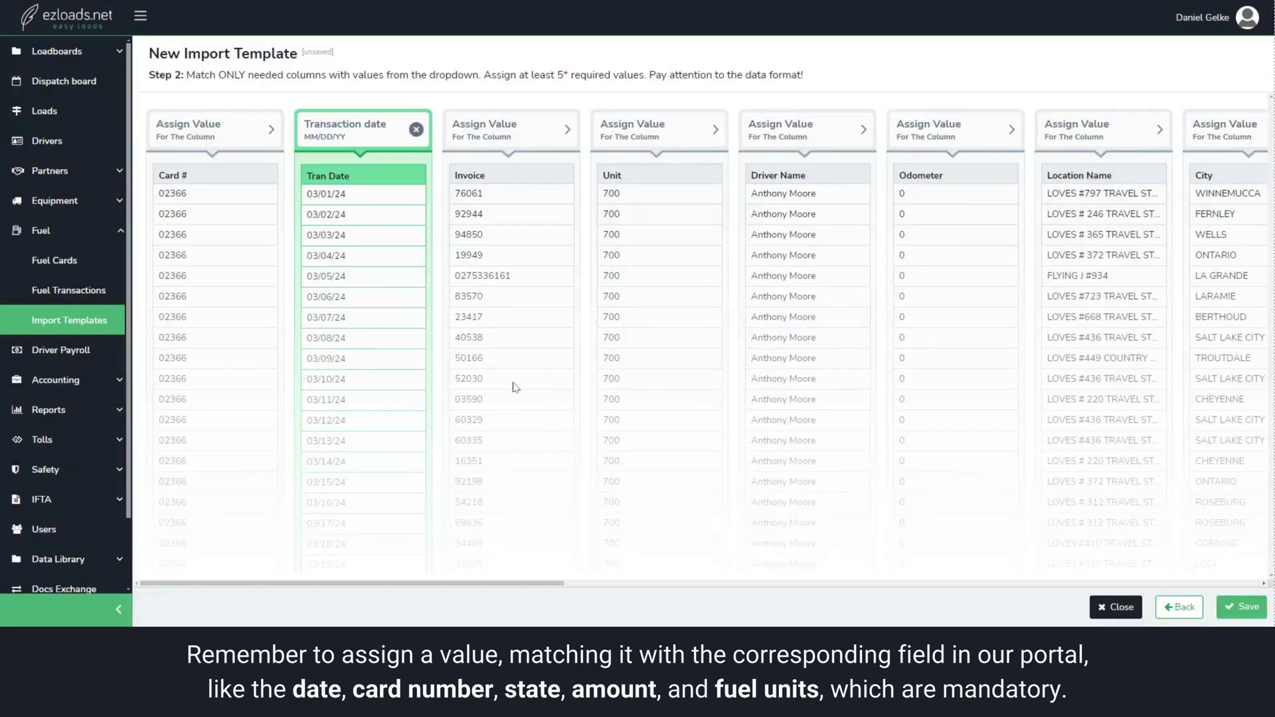
Map Card # to Driver fuel card # and State/ Prov to 2-letter State
left_click(237, 136)
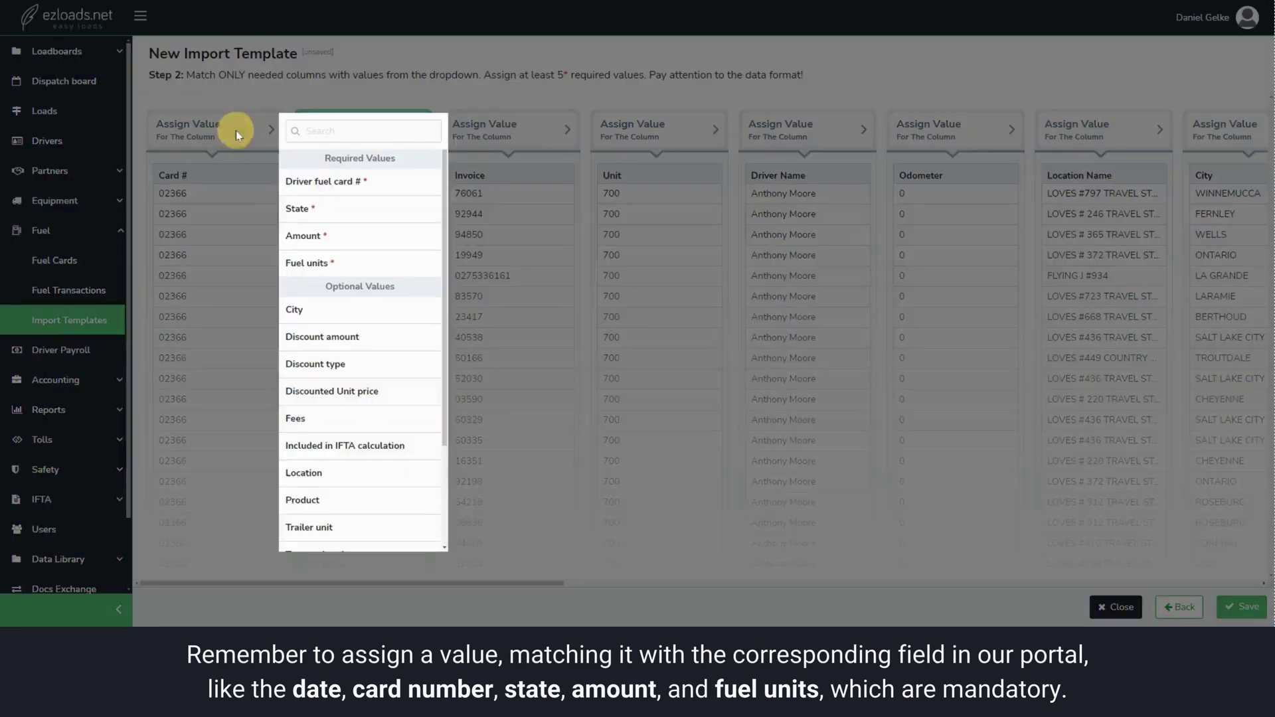
left_click(325, 183)
left_click(406, 256)
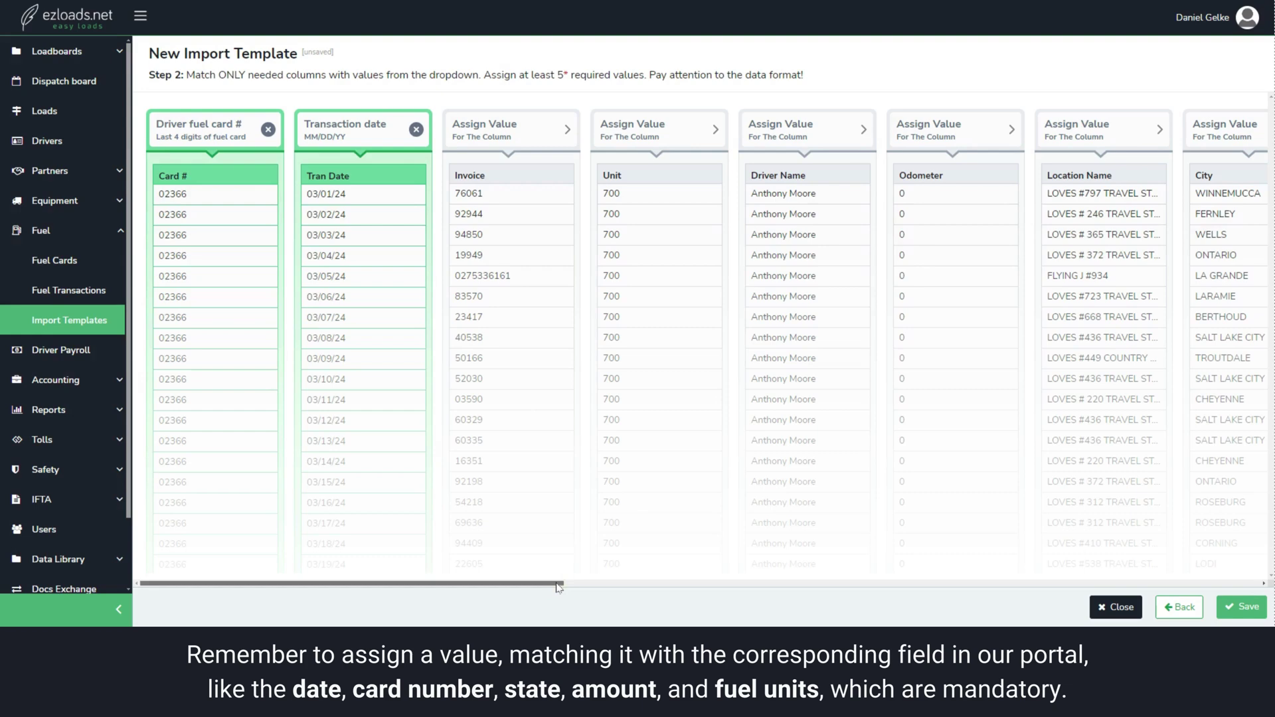
left_click_drag(562, 583, 726, 584)
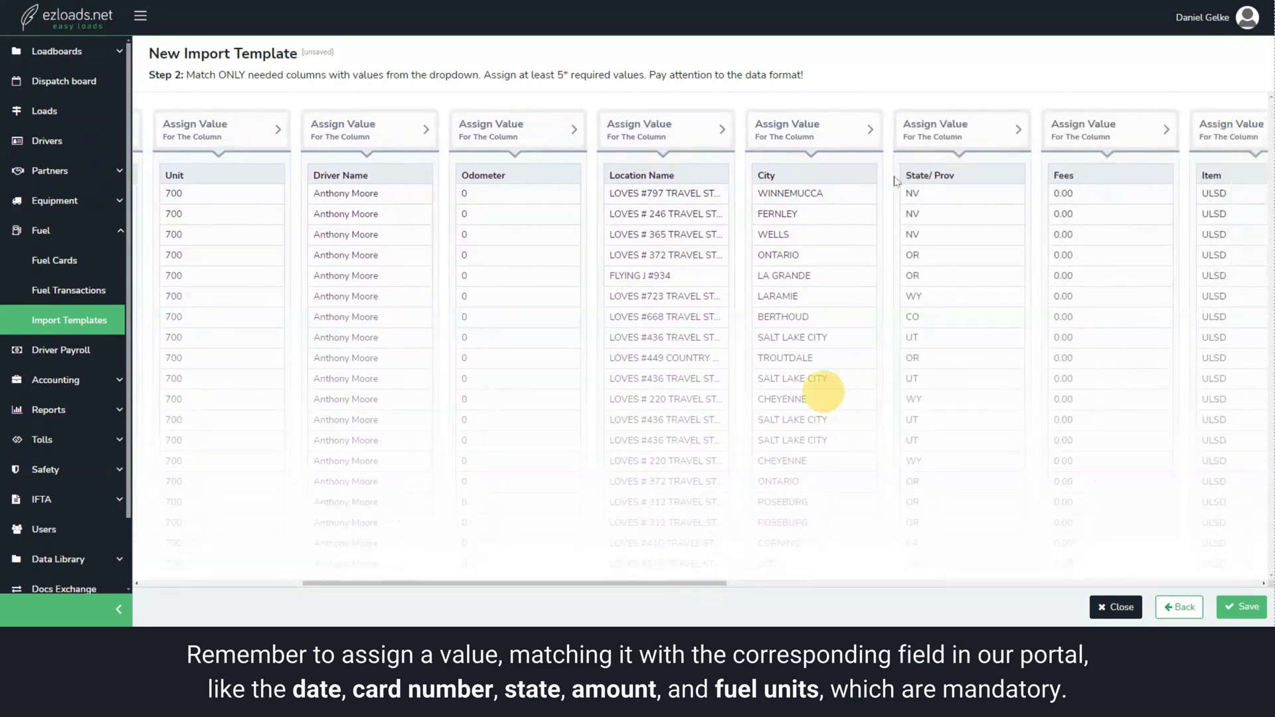
left_click(935, 121)
left_click(811, 182)
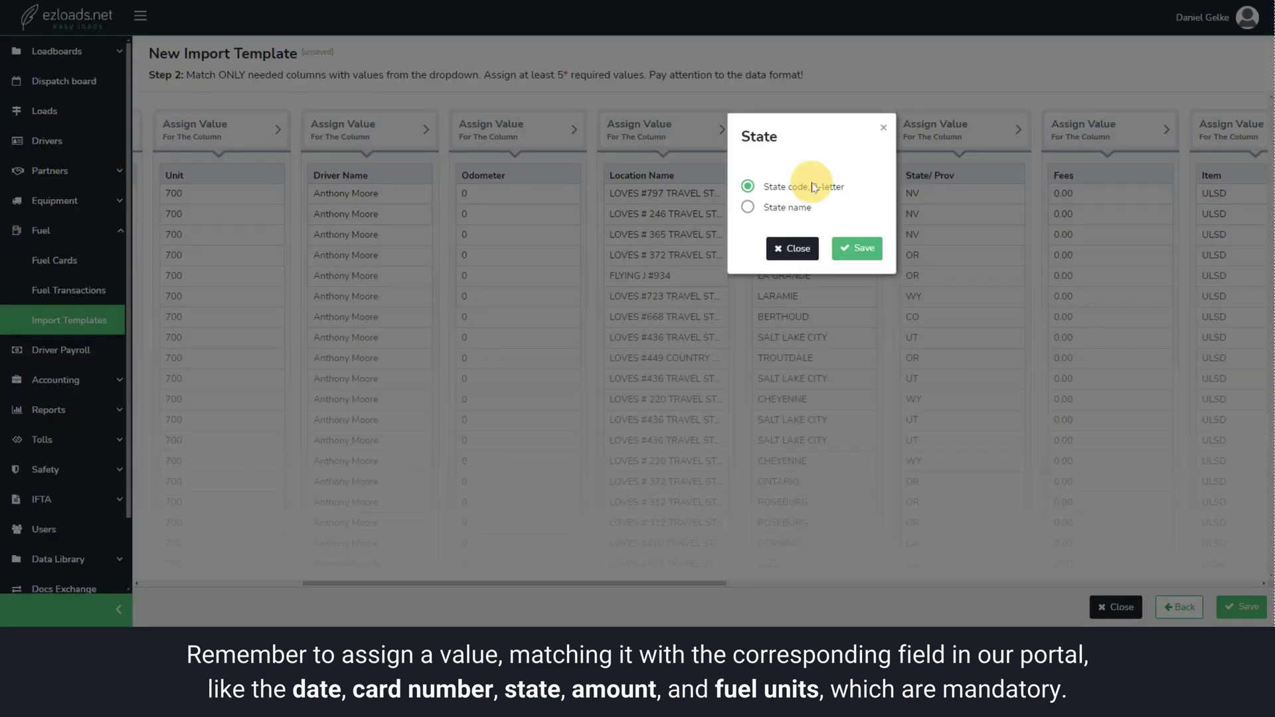
left_click(852, 247)
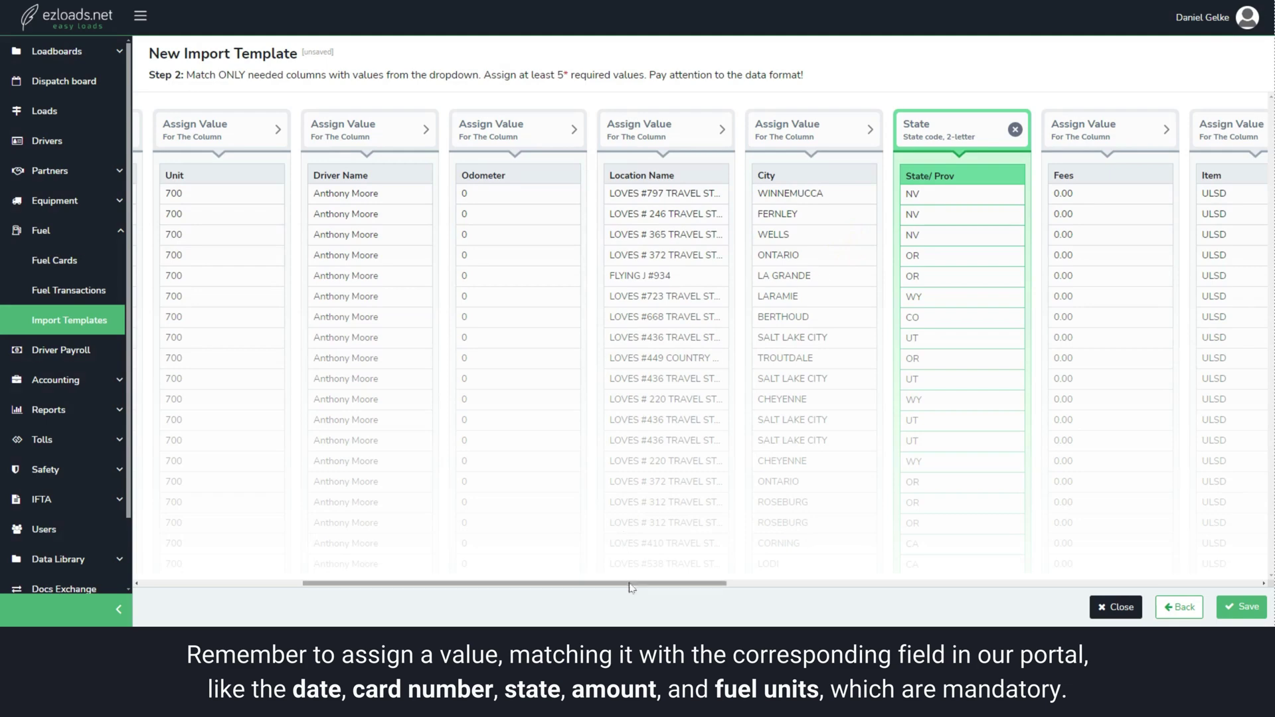
left_click_drag(654, 583, 1152, 576)
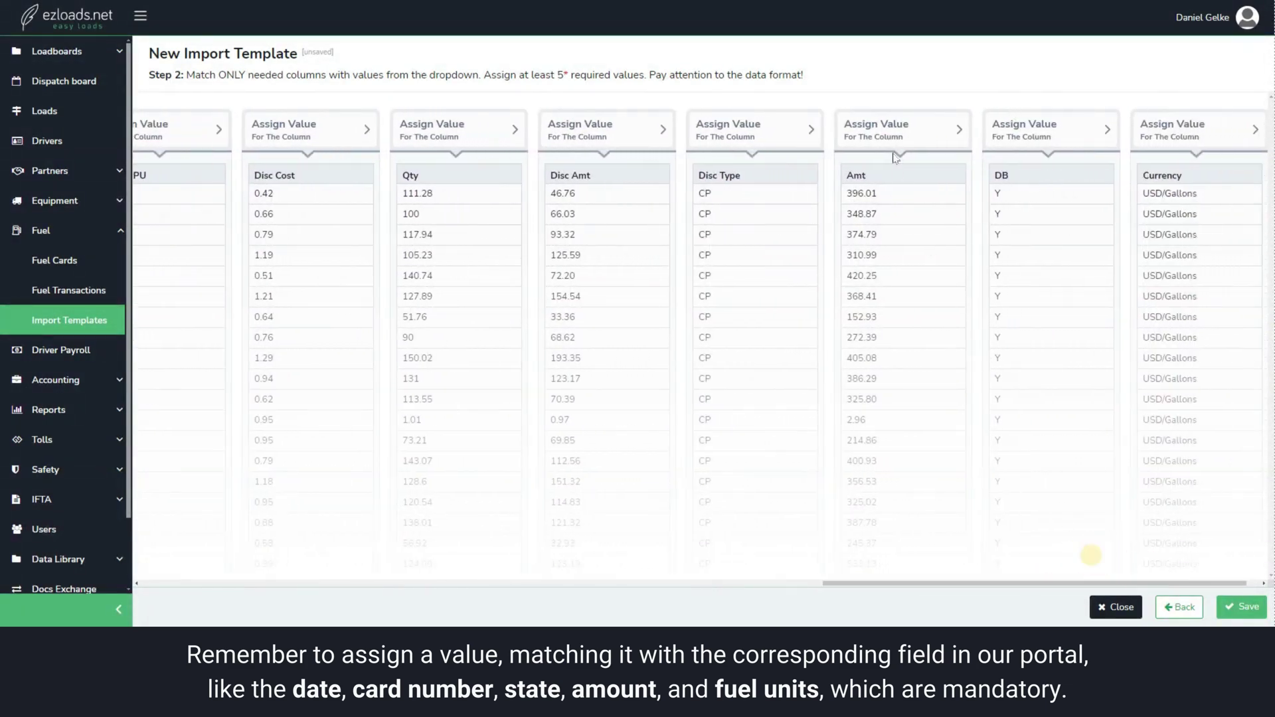
Map Amt to Amount and Qty to Fuel units, then check the Item column's options
left_click(895, 137)
left_click(750, 181)
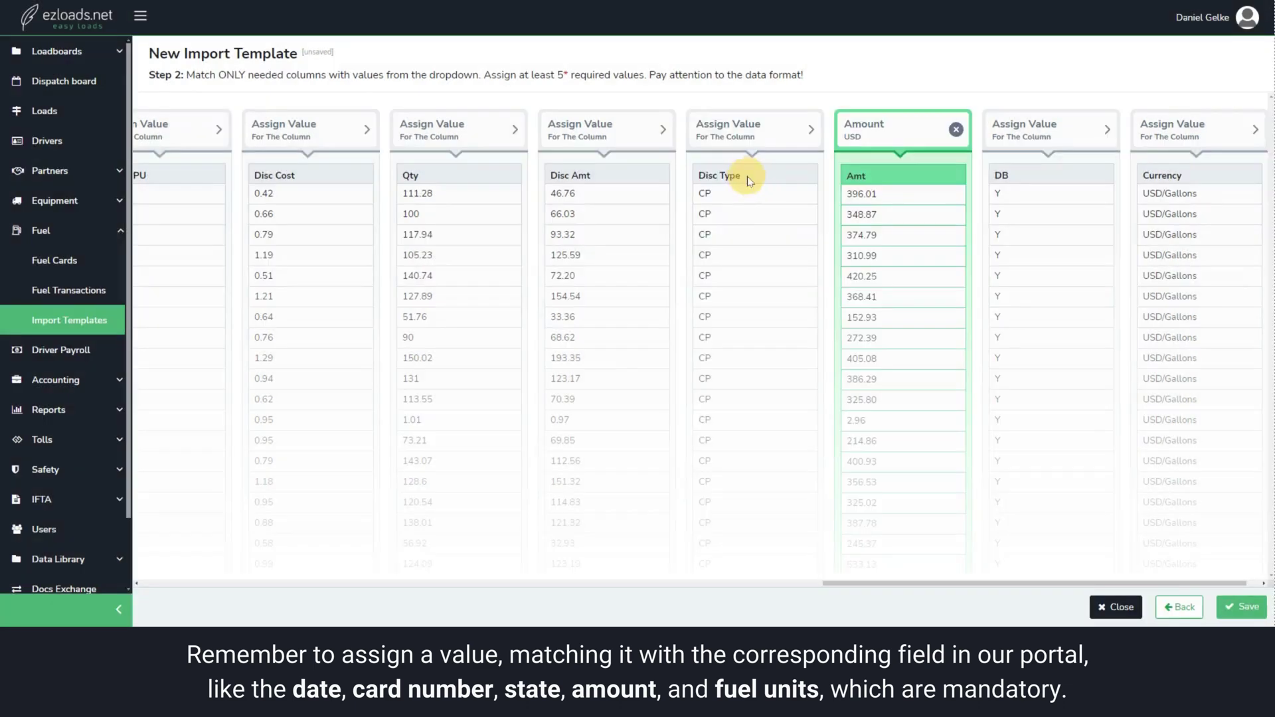
left_click_drag(1061, 584, 959, 585)
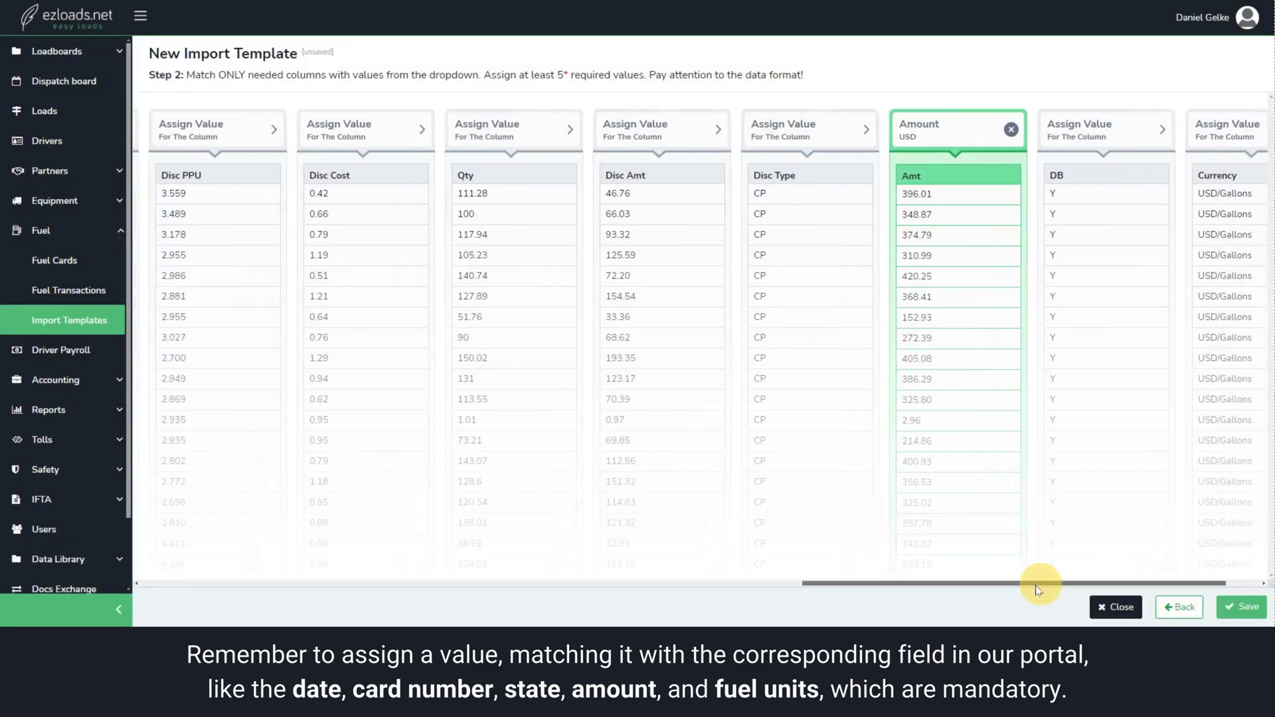
left_click(714, 133)
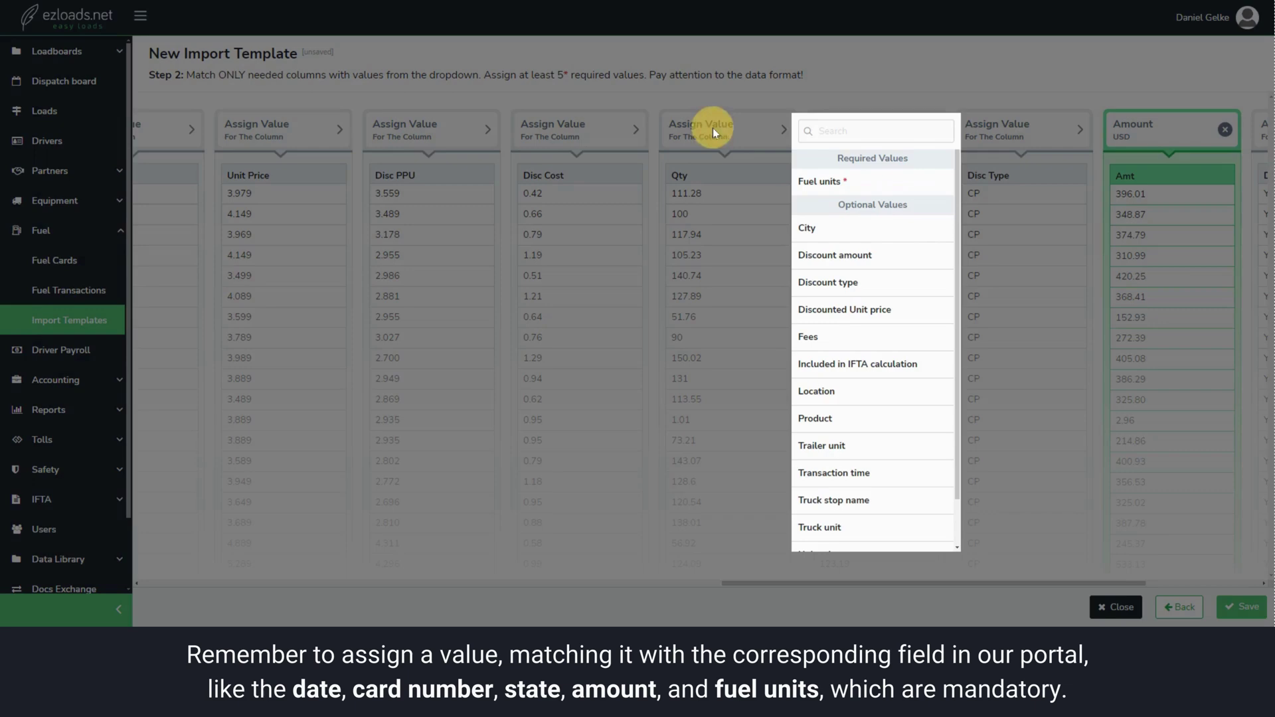
left_click(816, 184)
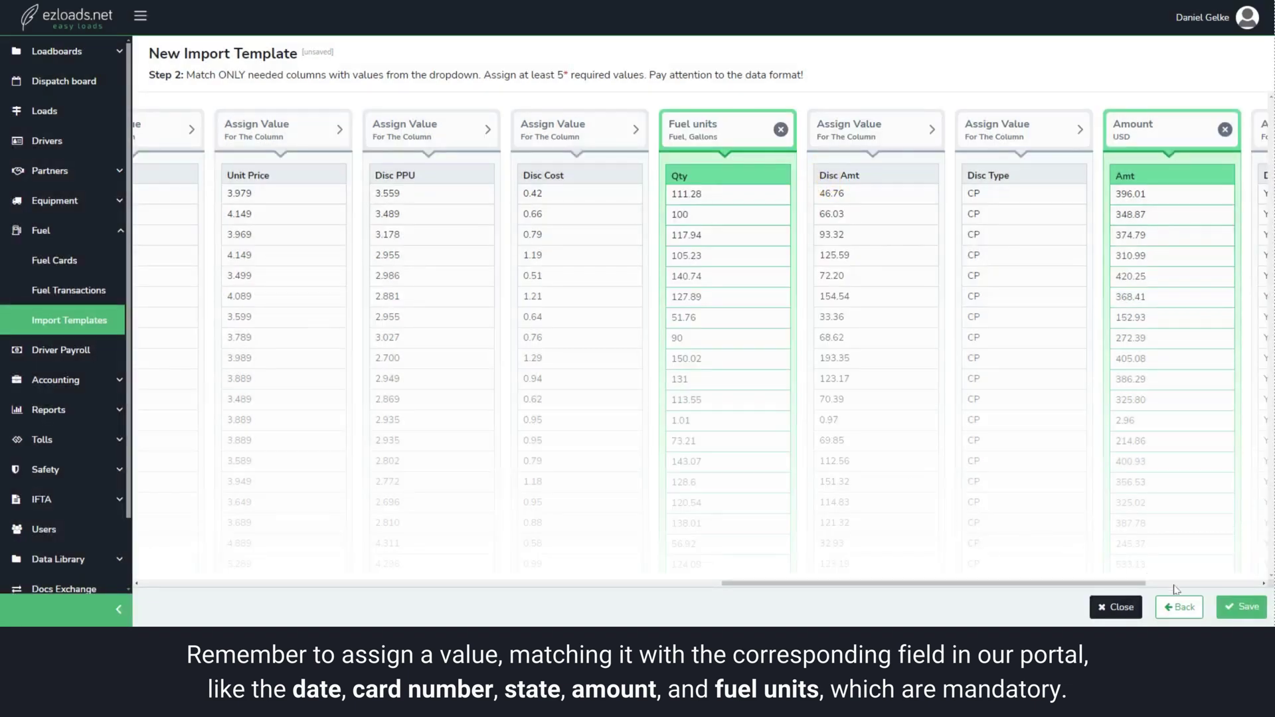
left_click_drag(856, 583, 635, 584)
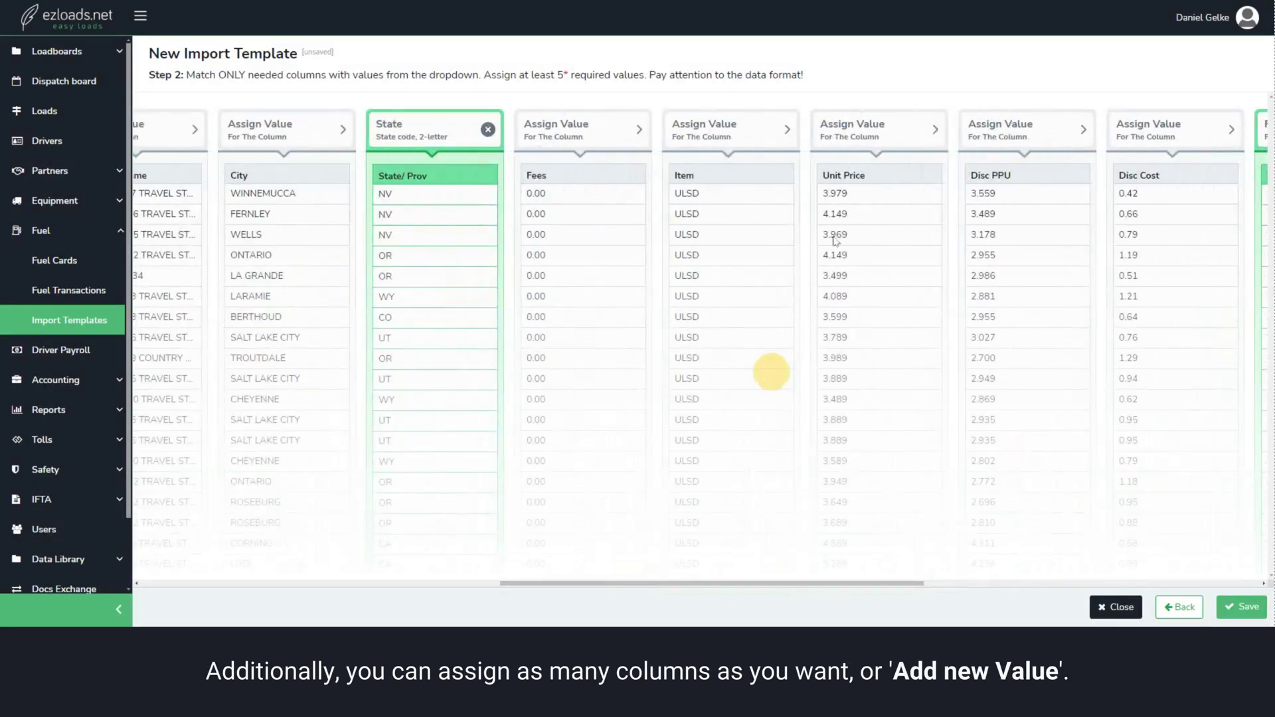
left_click(865, 124)
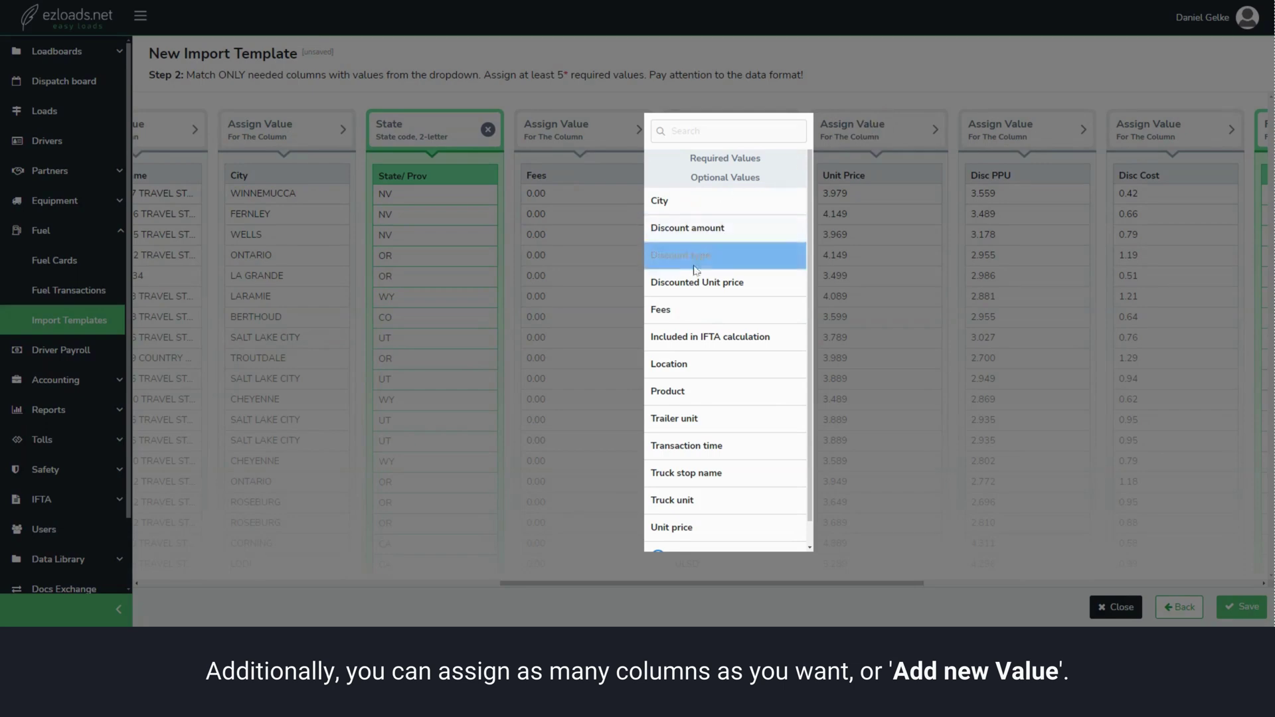
scroll(694, 372, "down", 1)
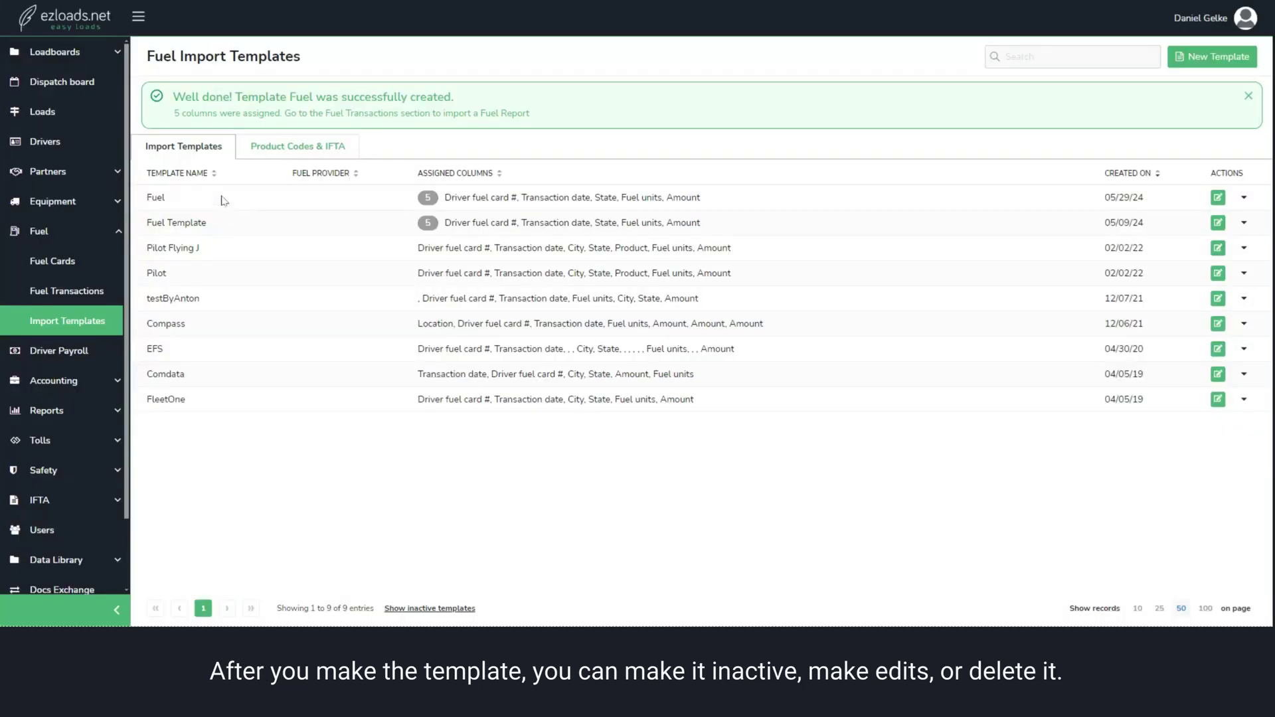
View the Fuel template's actions menu (Make inactive, Edit, Delete) and close it
left_click(1245, 198)
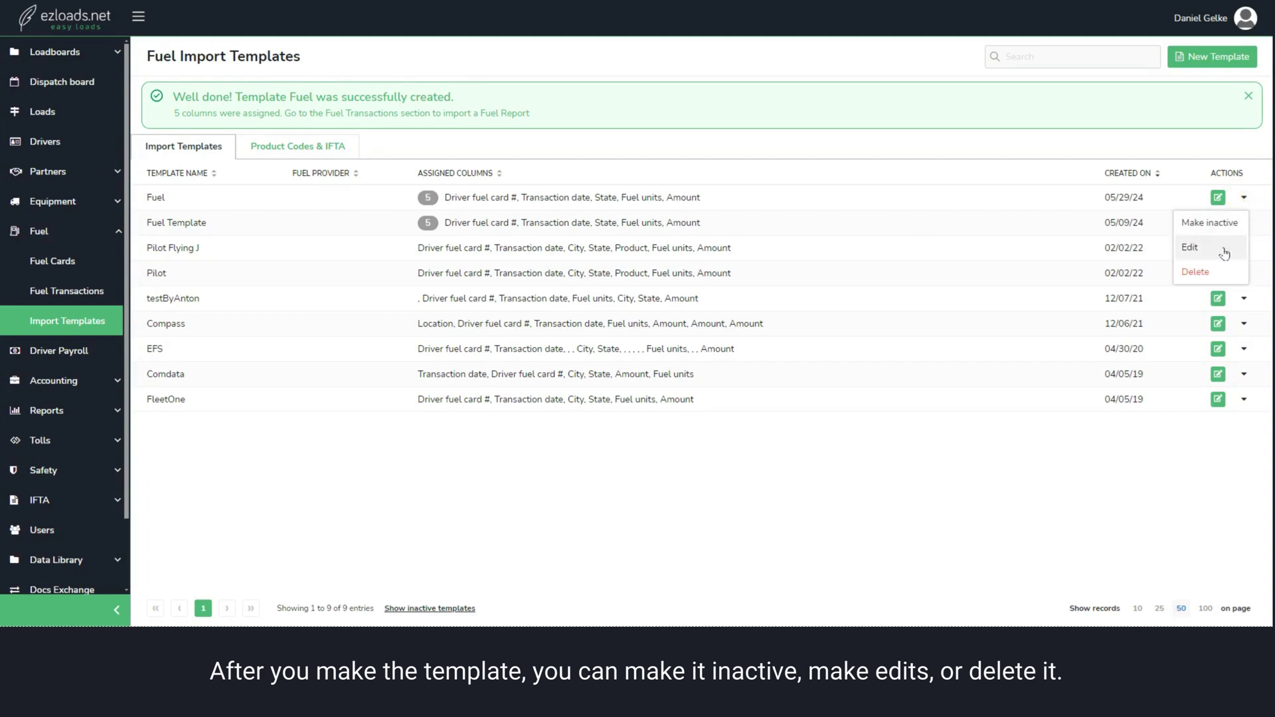
left_click(1242, 200)
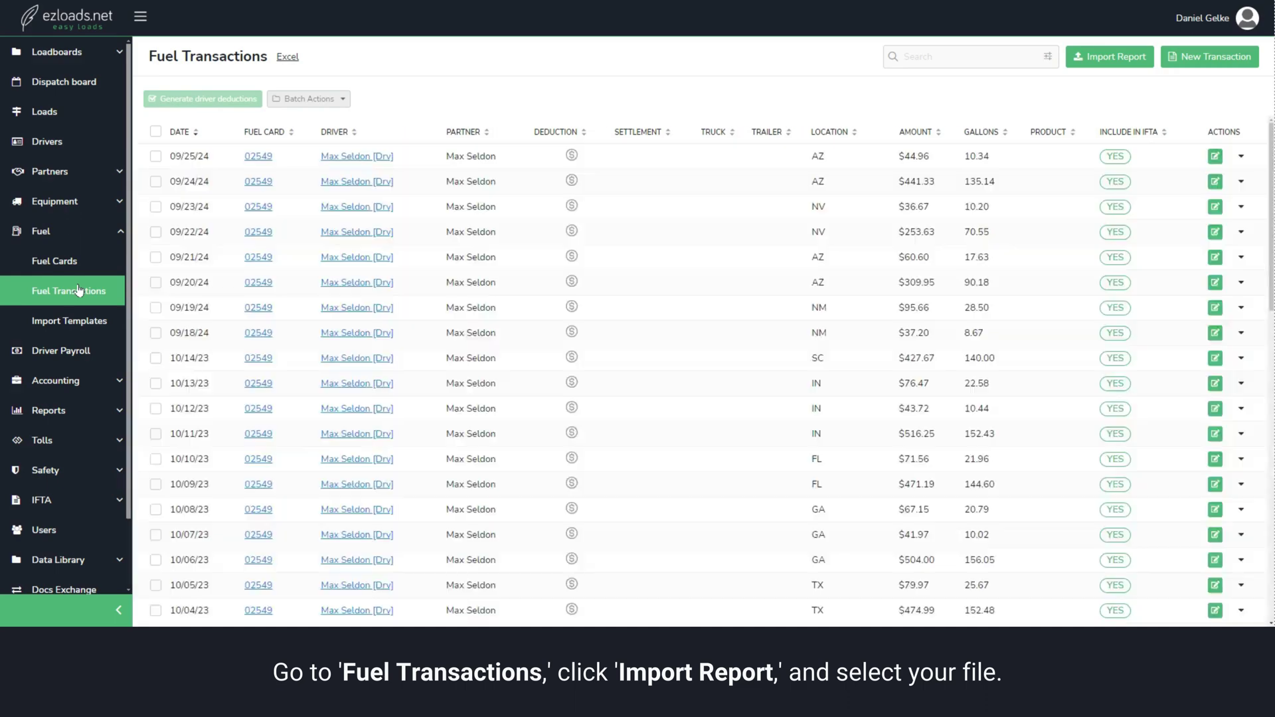
Import Fuel Template.xlsx using the Fuel template to get a processing report
left_click(1110, 57)
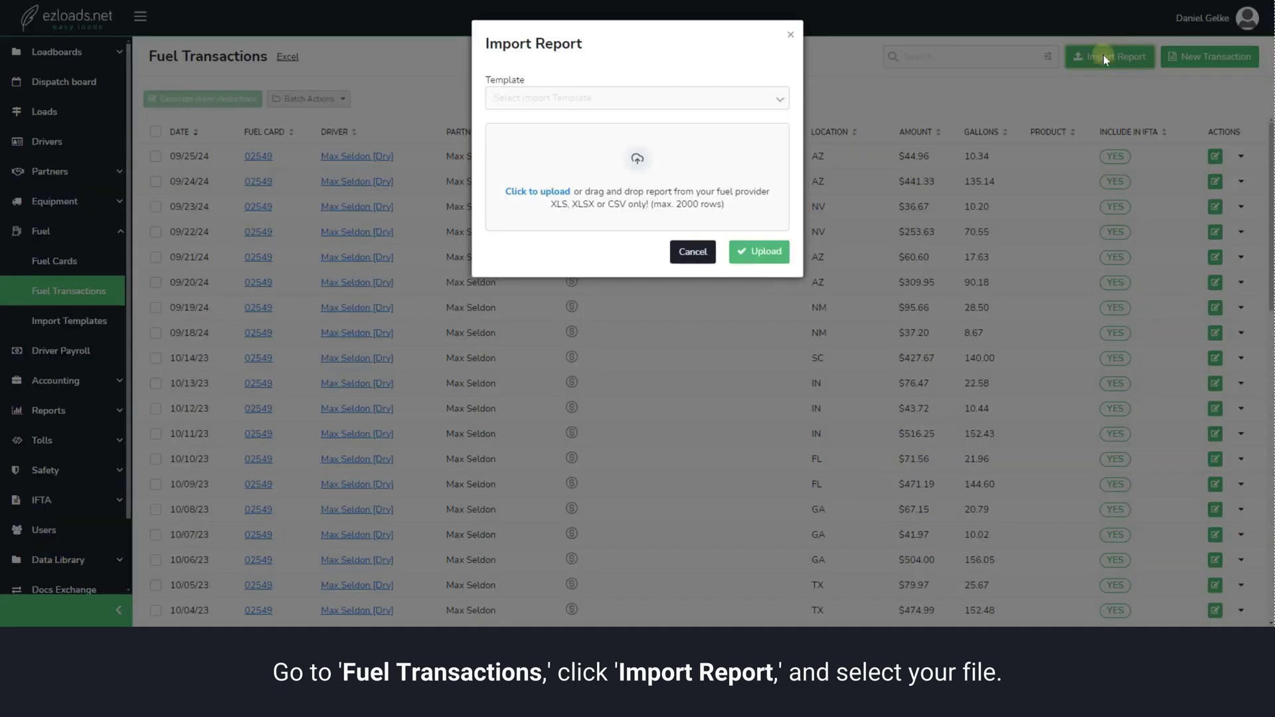
left_click(668, 99)
left_click(595, 148)
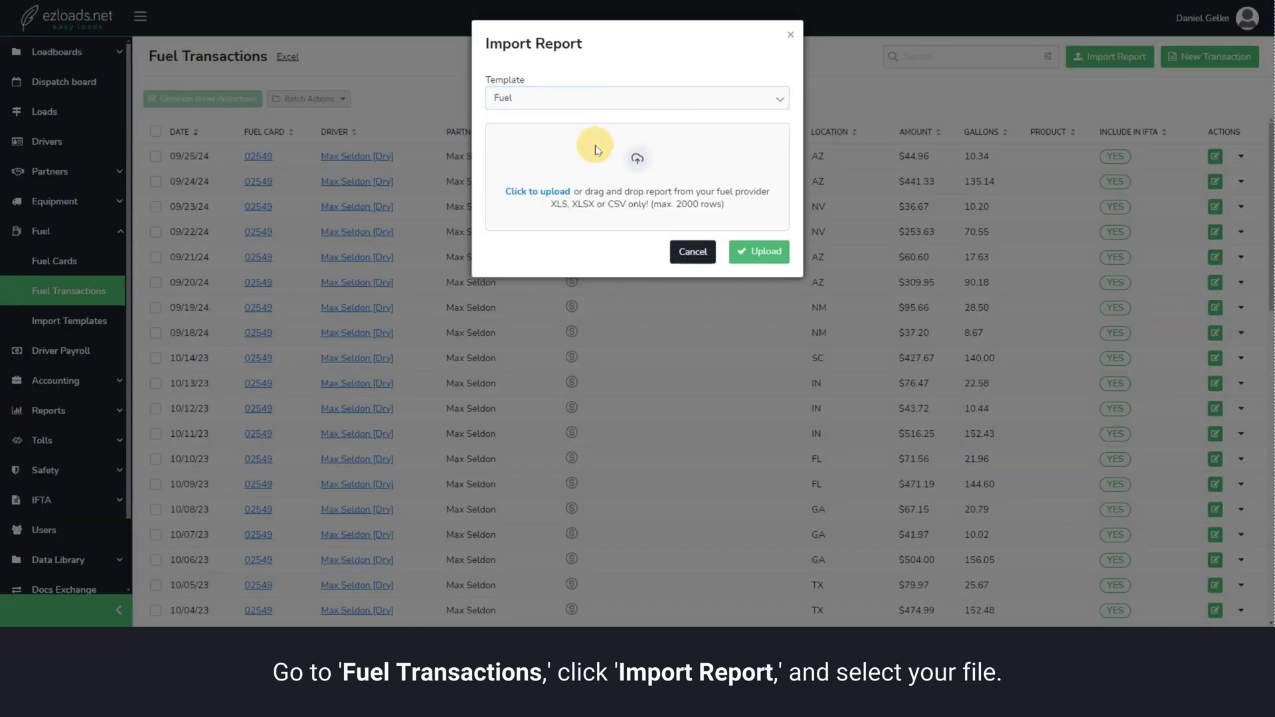
left_click(637, 161)
left_click(453, 63)
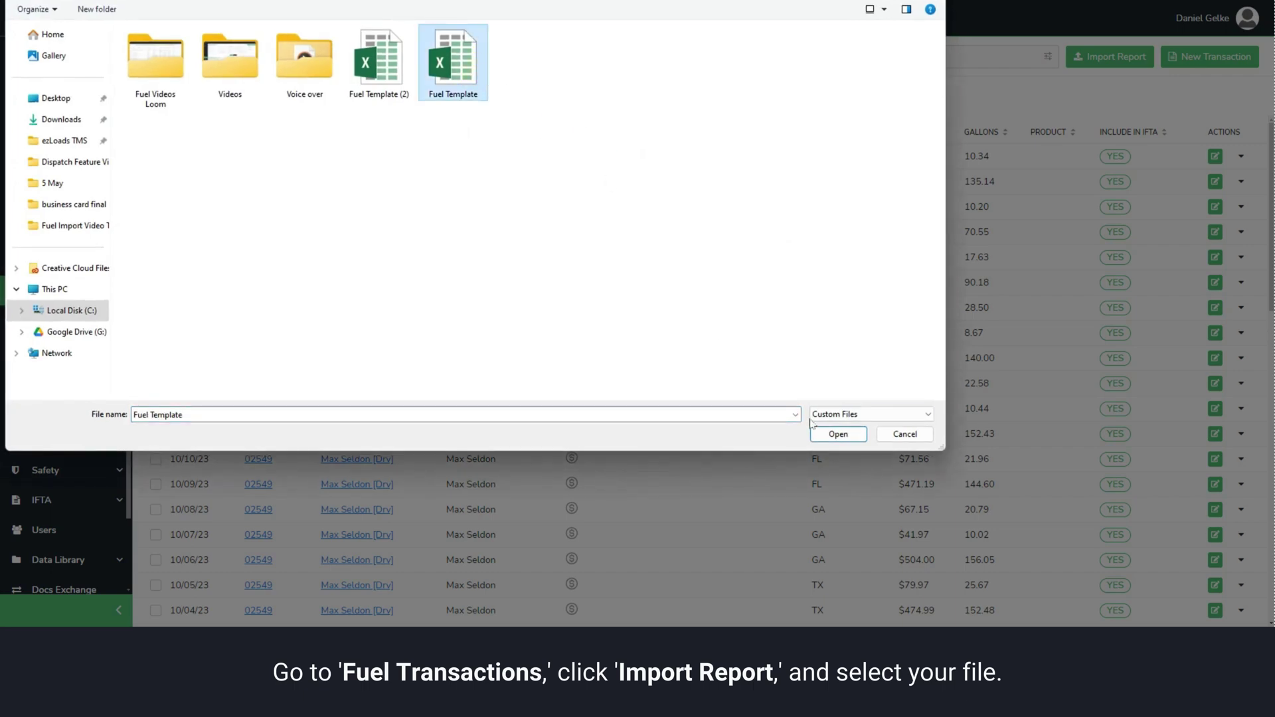
left_click(826, 434)
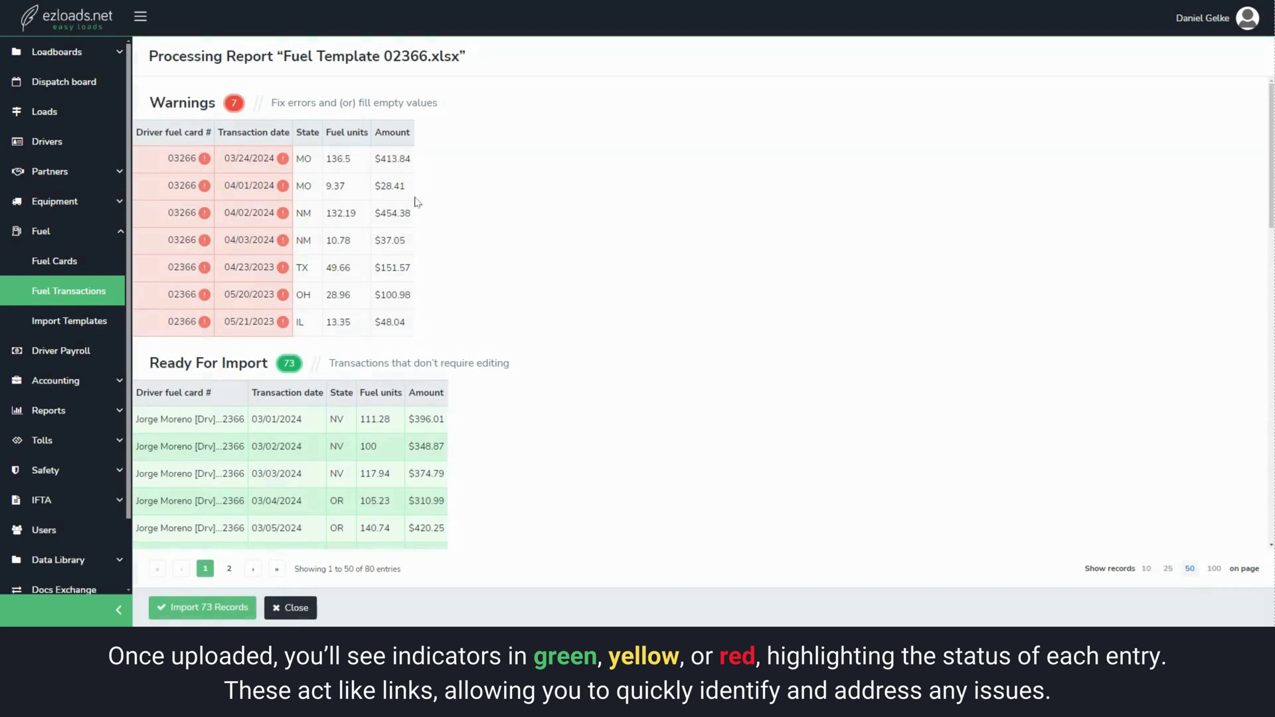
Review page 2 of ready rows and the 7 warning rows needing fixes
scroll(224, 200, "down", 4)
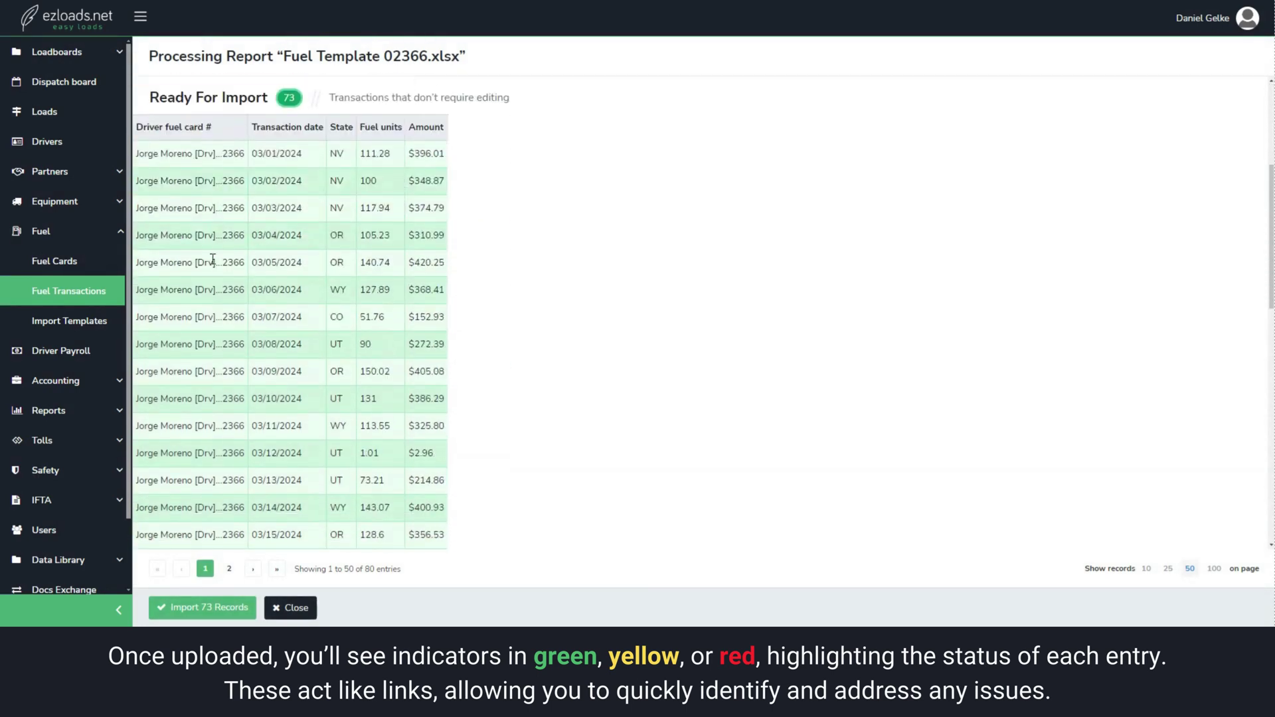
left_click(228, 570)
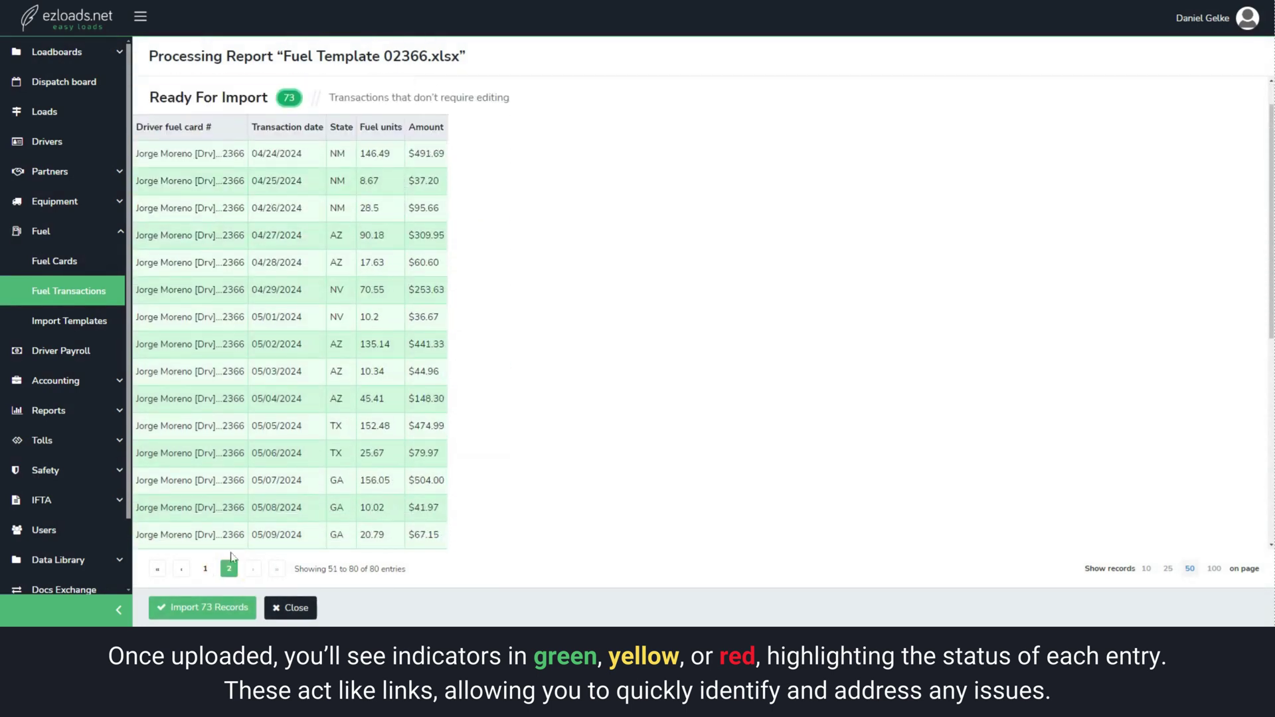
scroll(229, 502, "up", 1)
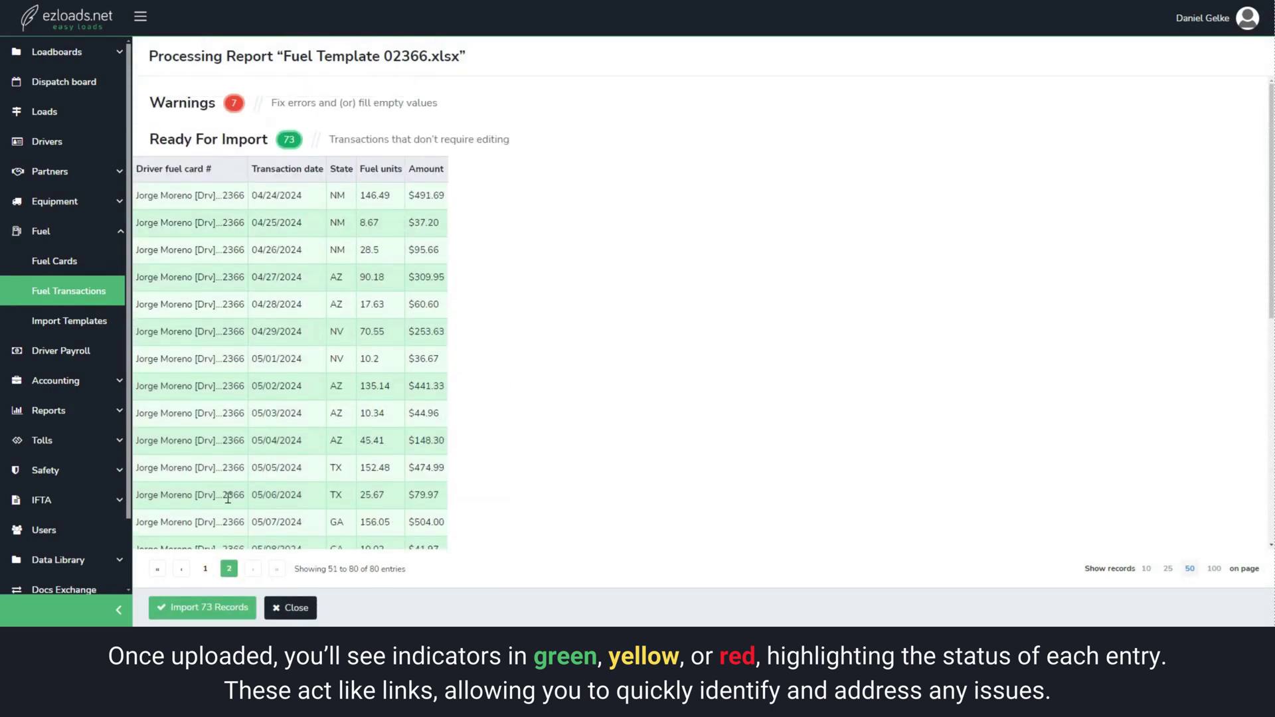
left_click(190, 104)
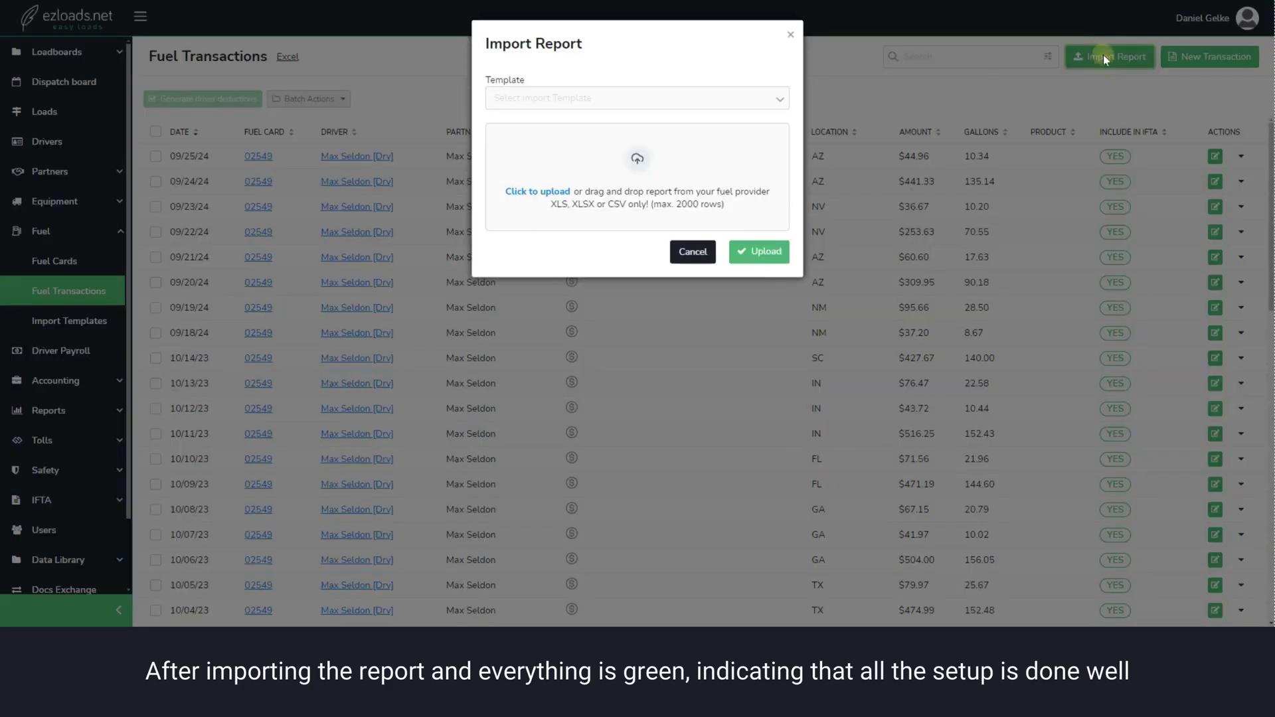
Import Fuel Template.xlsx with the Fuel template, creating all 68 ready records
left_click(669, 92)
left_click(595, 146)
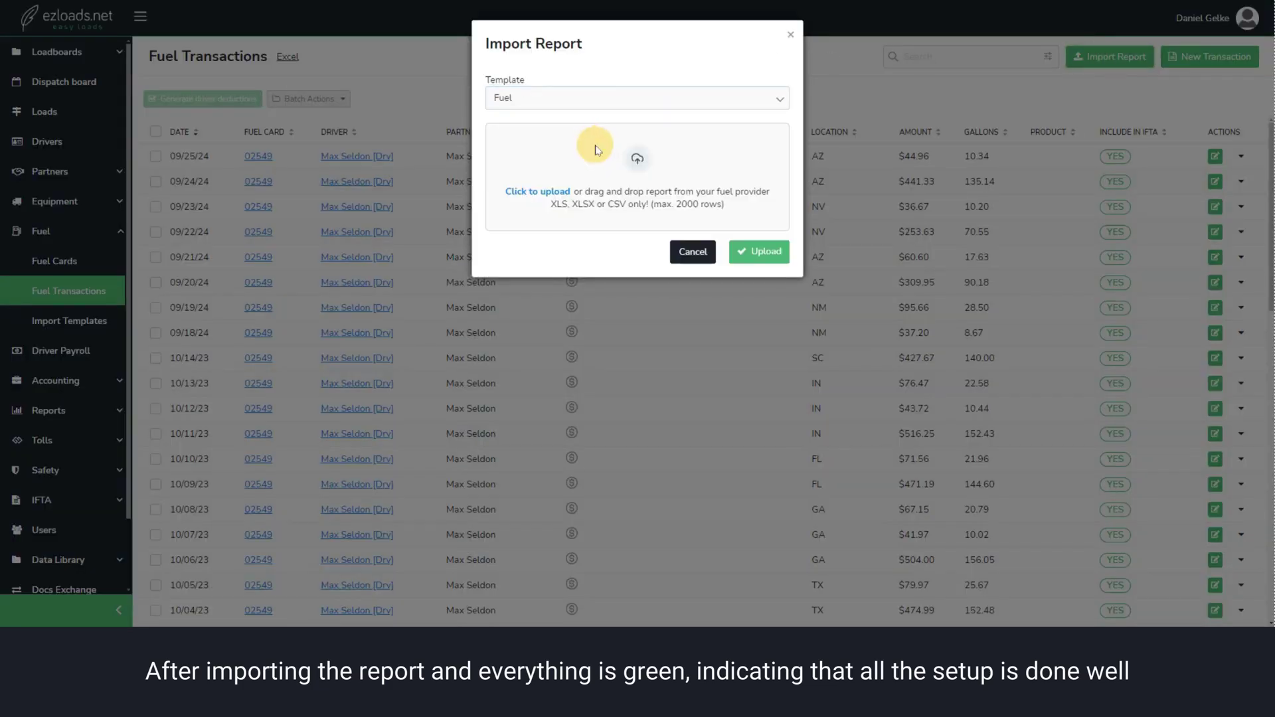
left_click(636, 161)
left_click(453, 63)
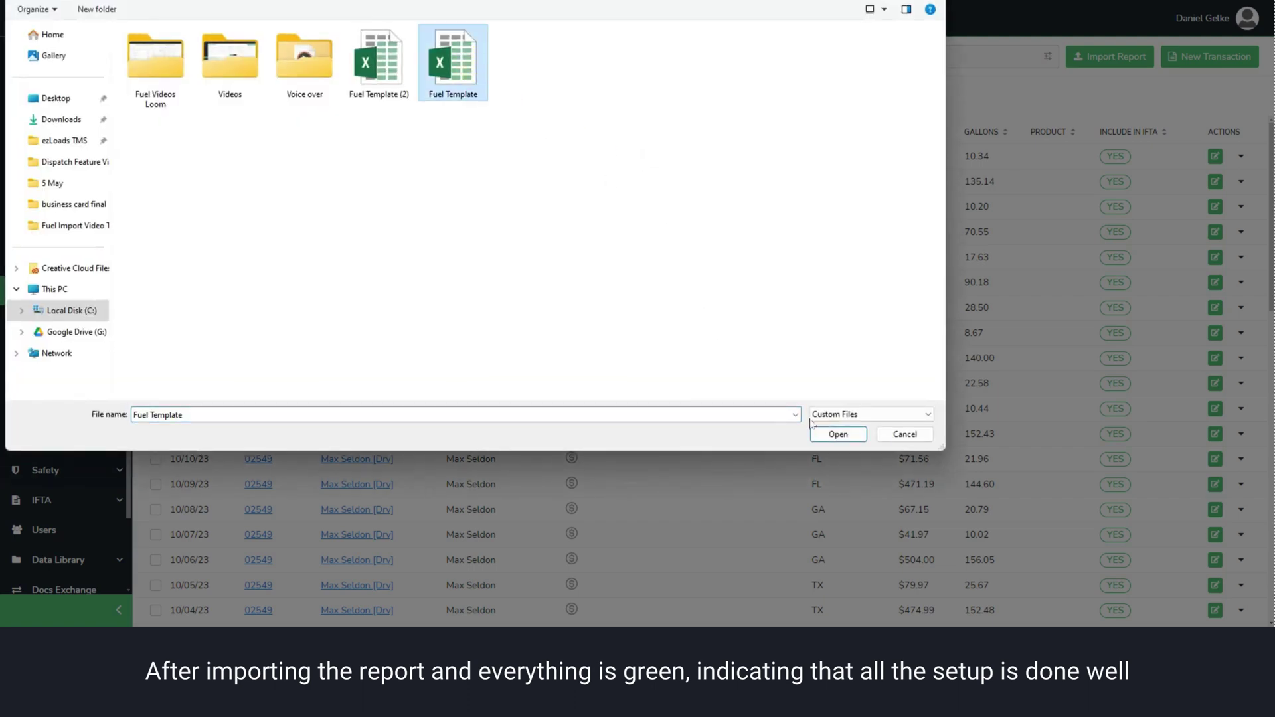
left_click(838, 434)
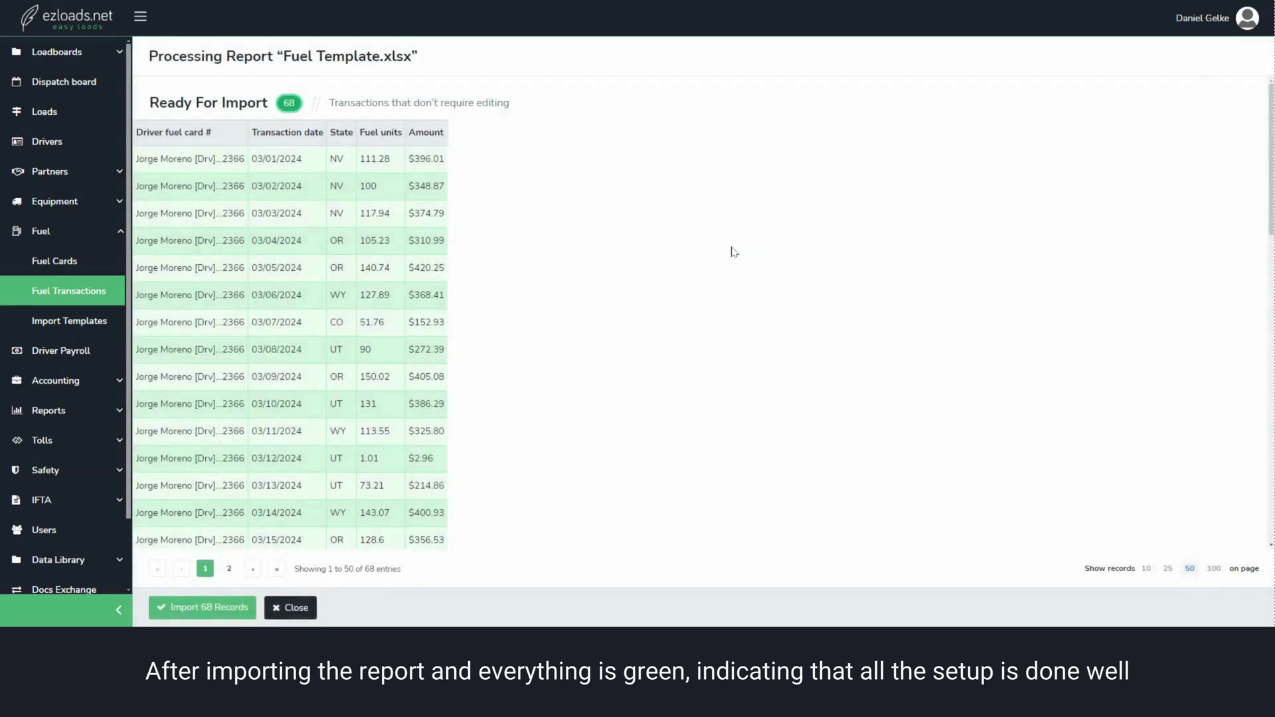
scroll(265, 380, "down", 3)
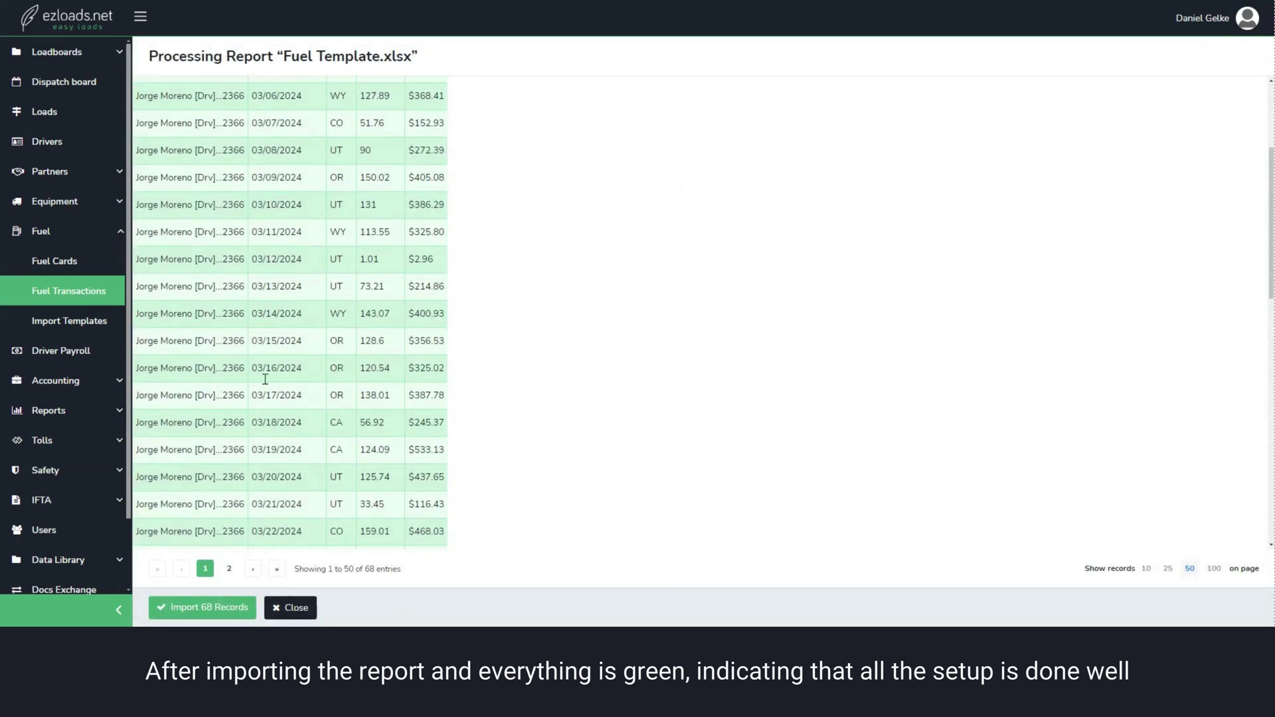
left_click(231, 612)
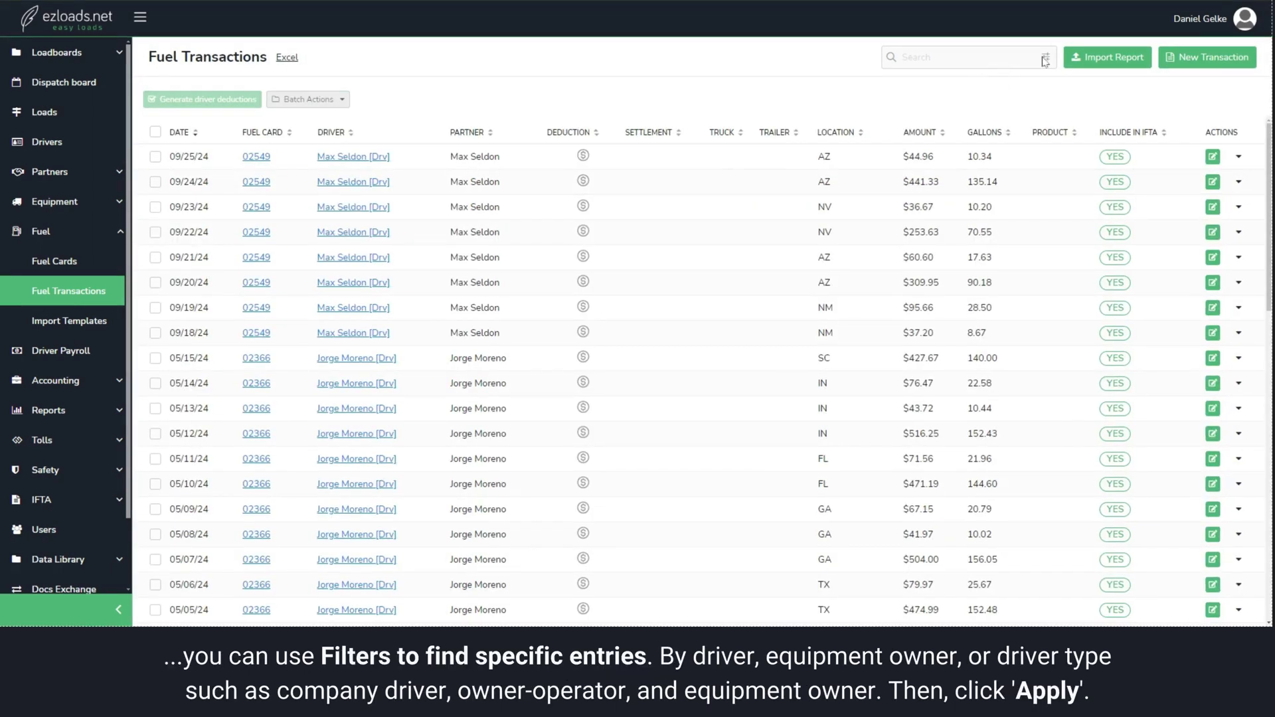
Filter fuel transactions to Driver Type 'company driver' and apply the filter
left_click(1045, 59)
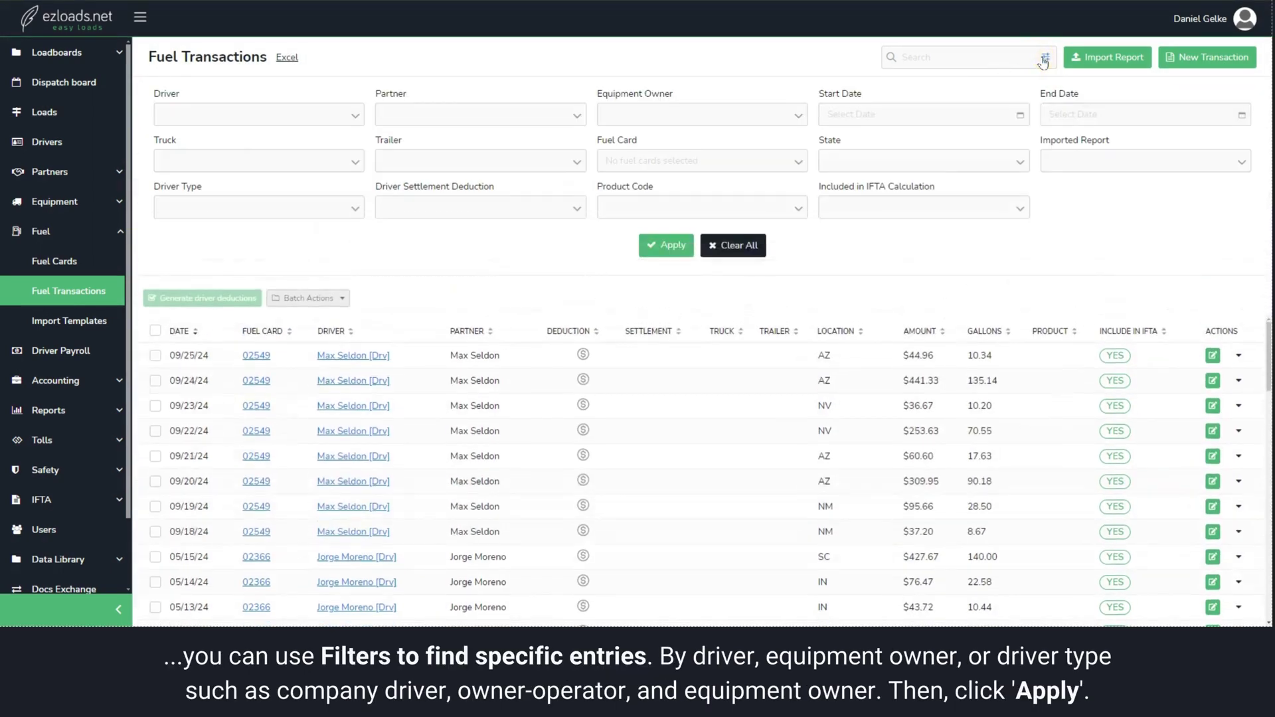
left_click(350, 121)
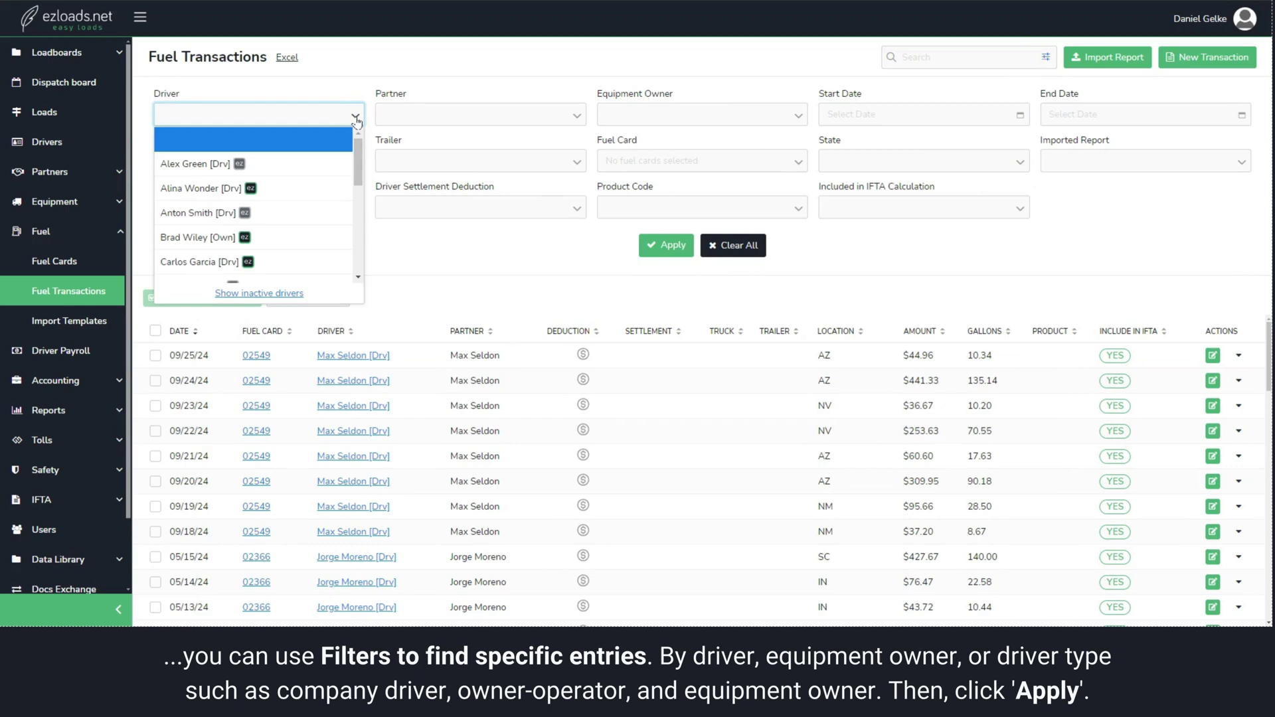
left_click(352, 118)
left_click(797, 119)
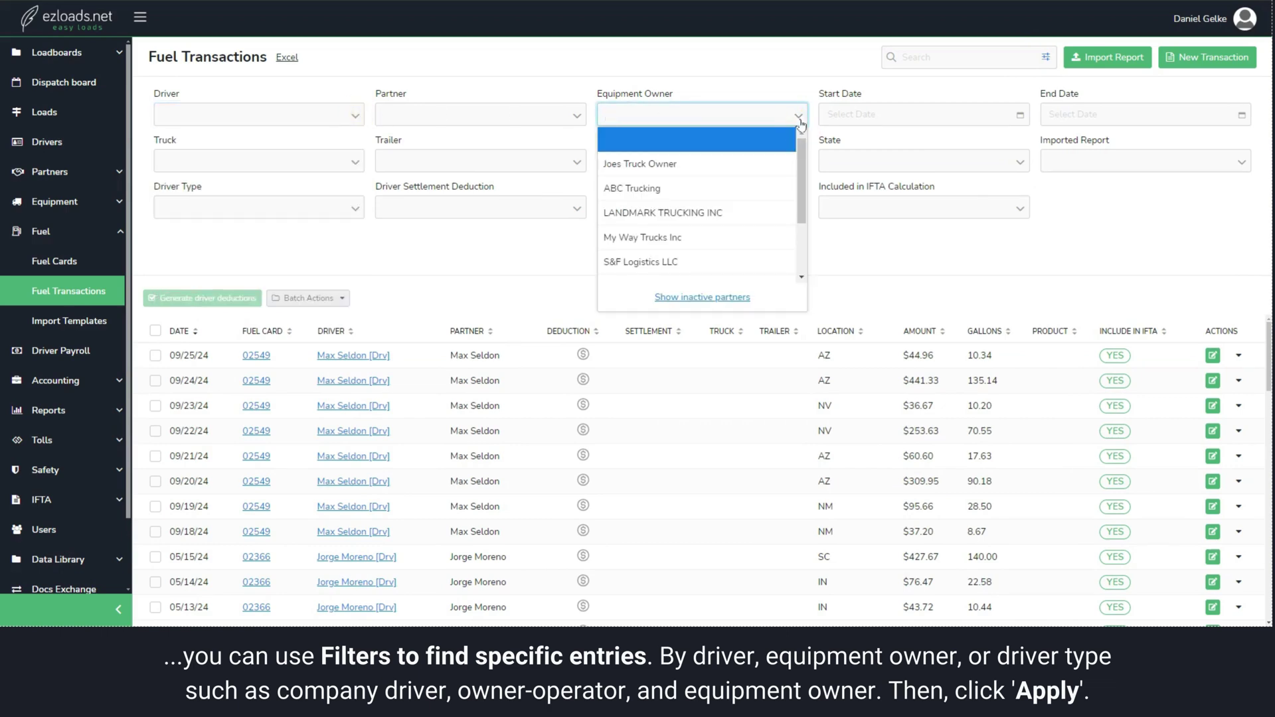
left_click(799, 119)
left_click(353, 214)
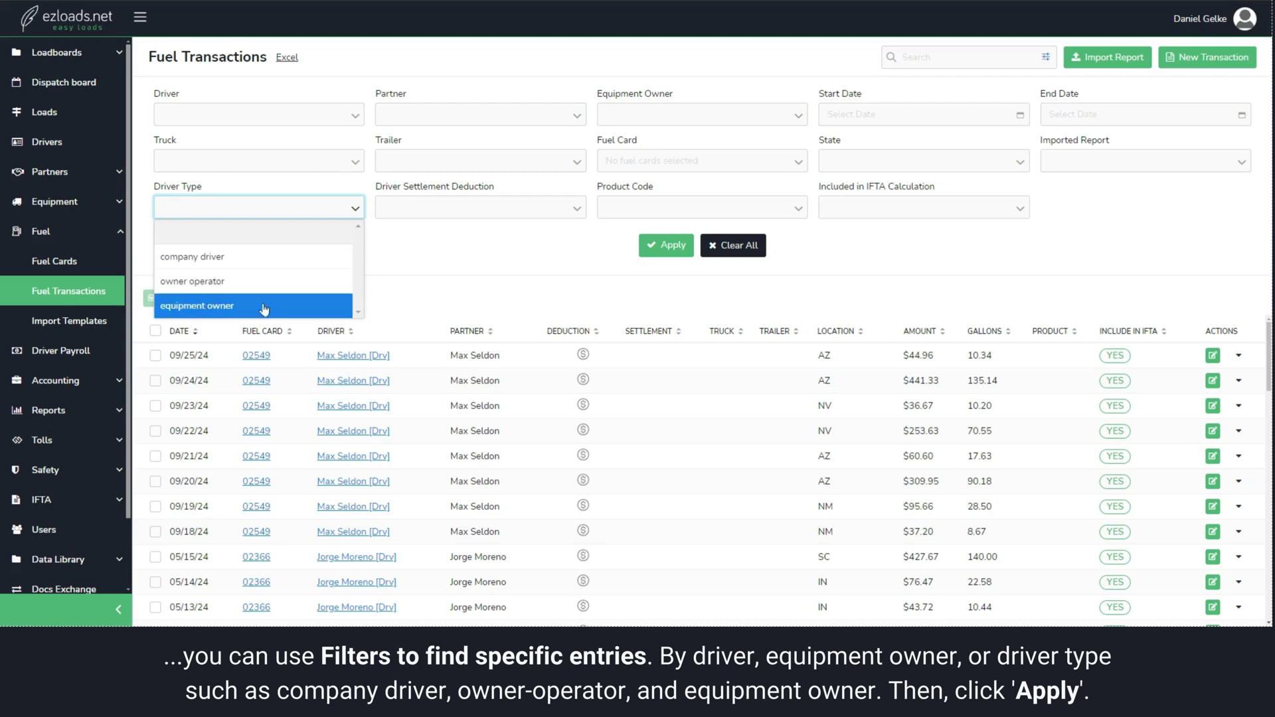
left_click(266, 257)
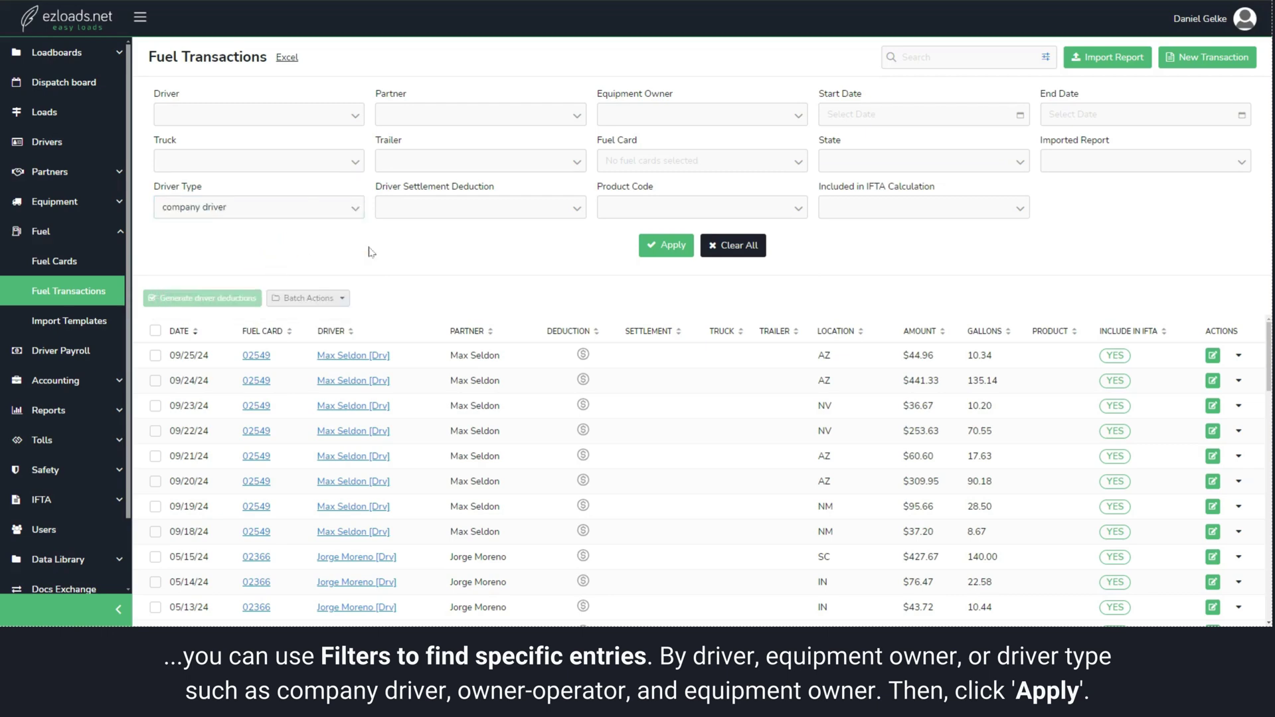
left_click(662, 245)
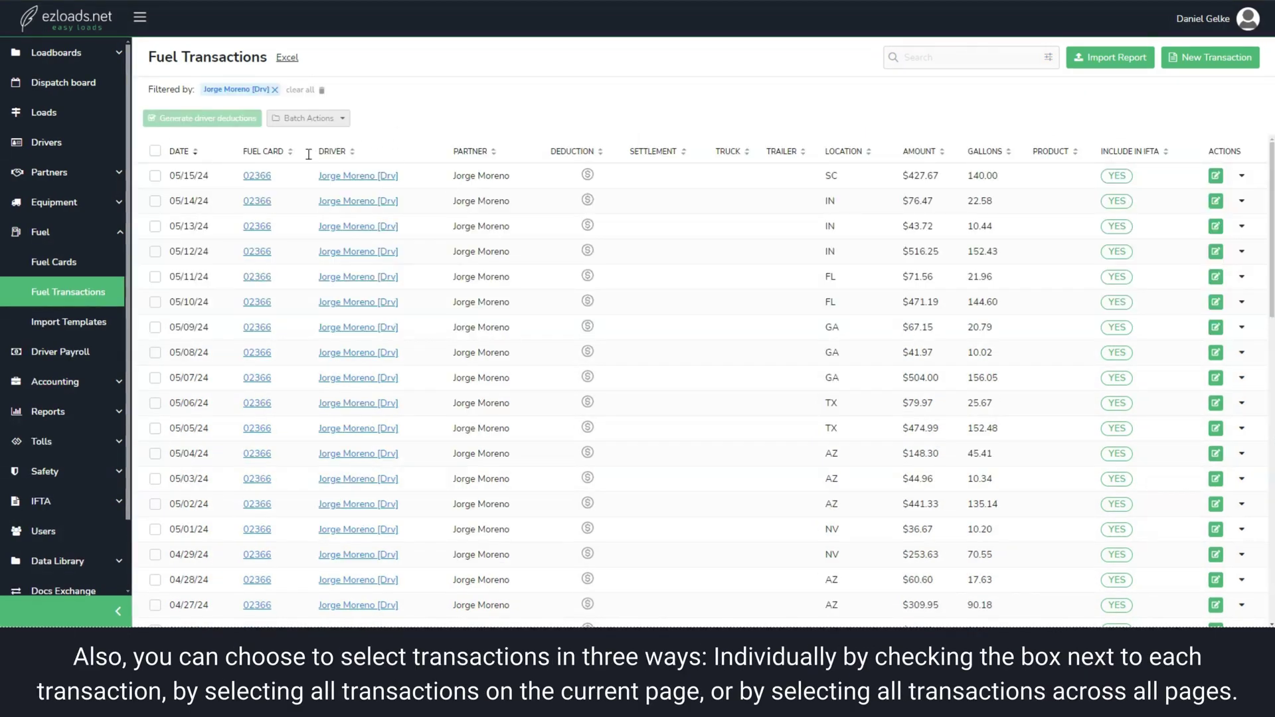
Select all 68 filtered transactions across every page and preview Batch Actions
left_click(156, 251)
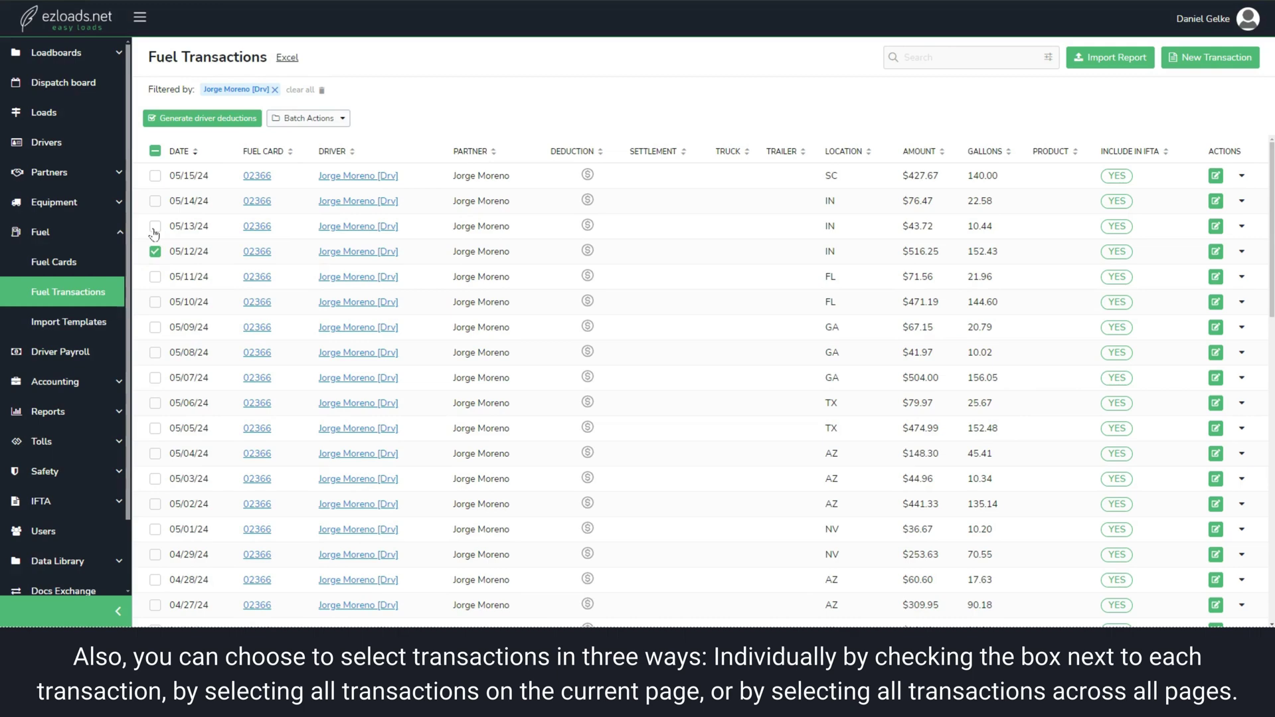
left_click(154, 227)
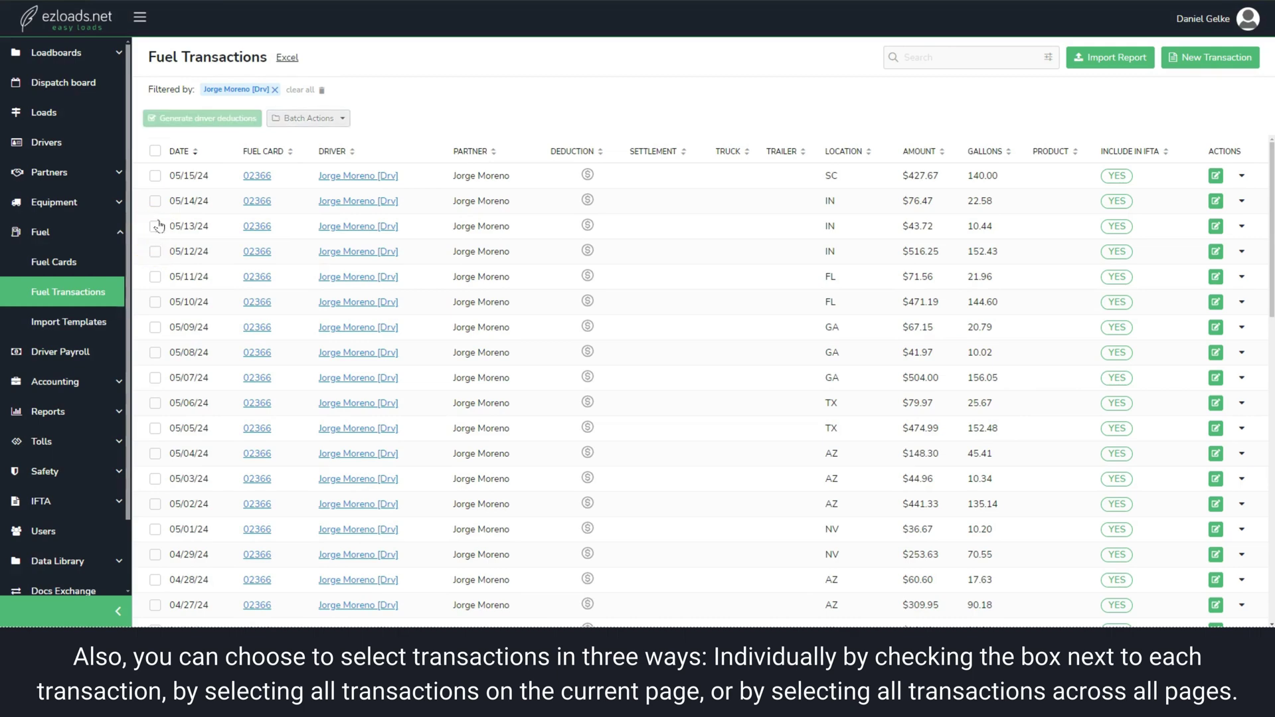
left_click(155, 152)
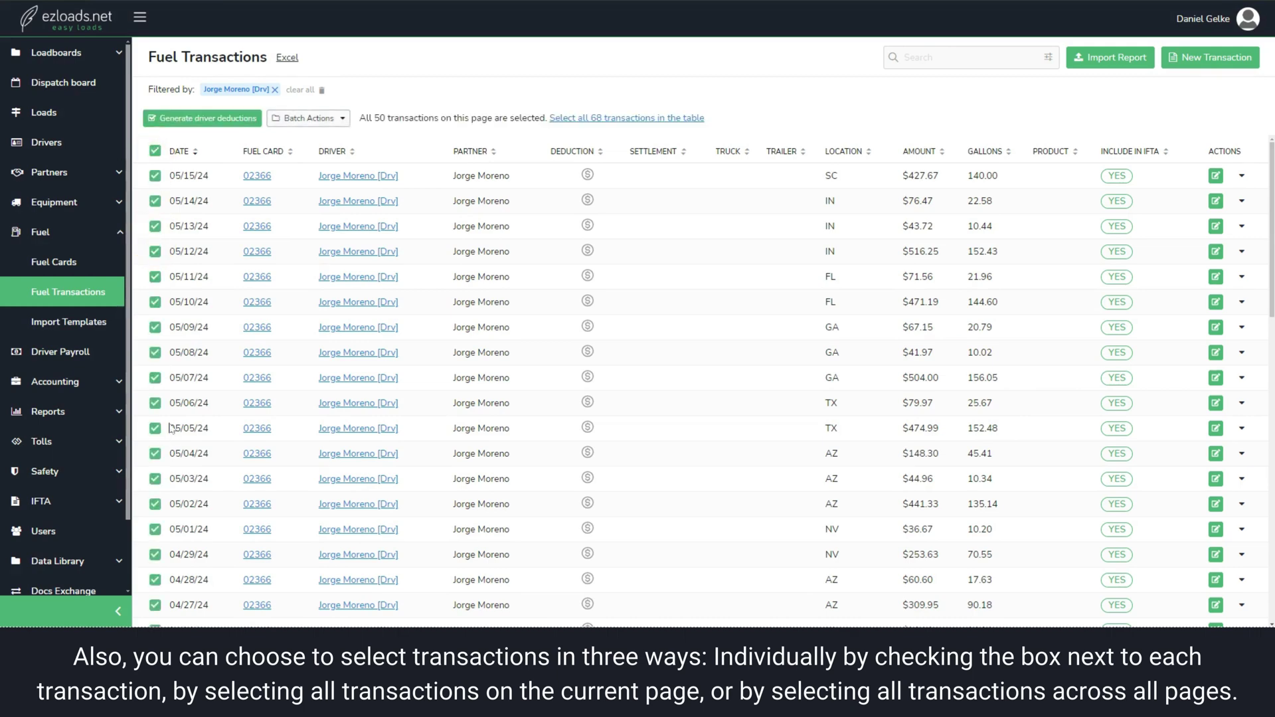
left_click_drag(721, 120, 550, 135)
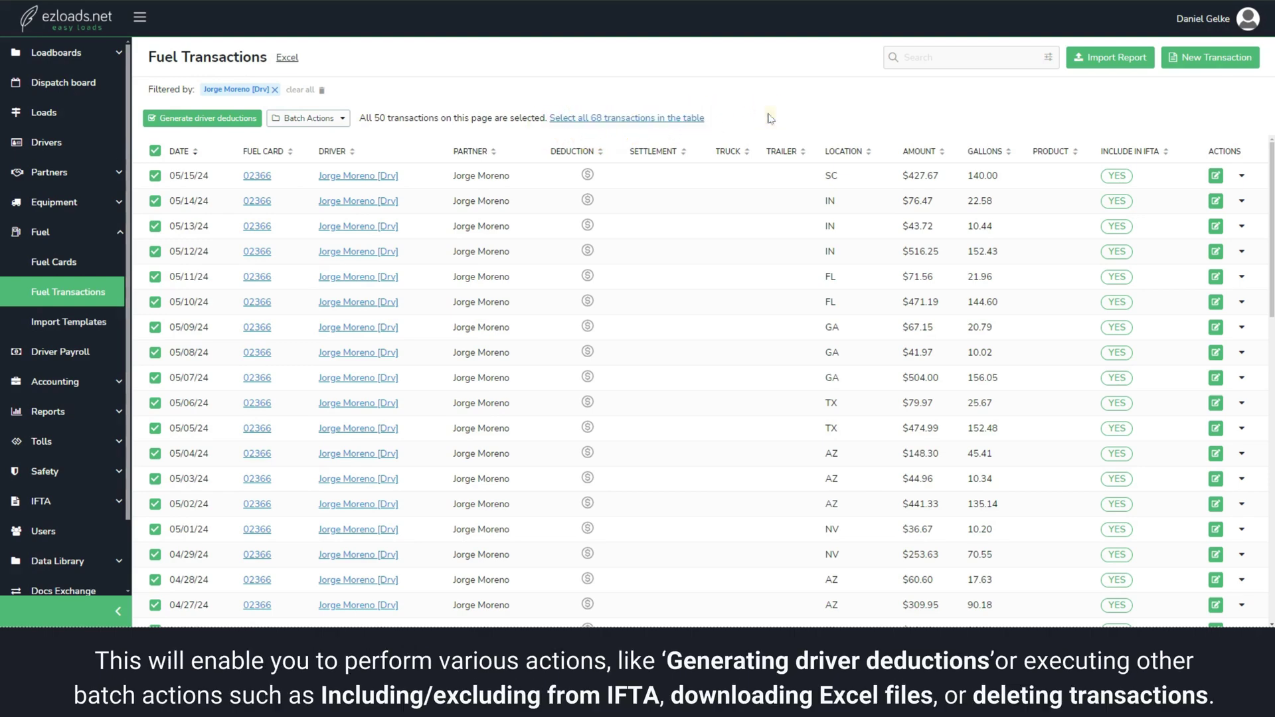
left_click(626, 120)
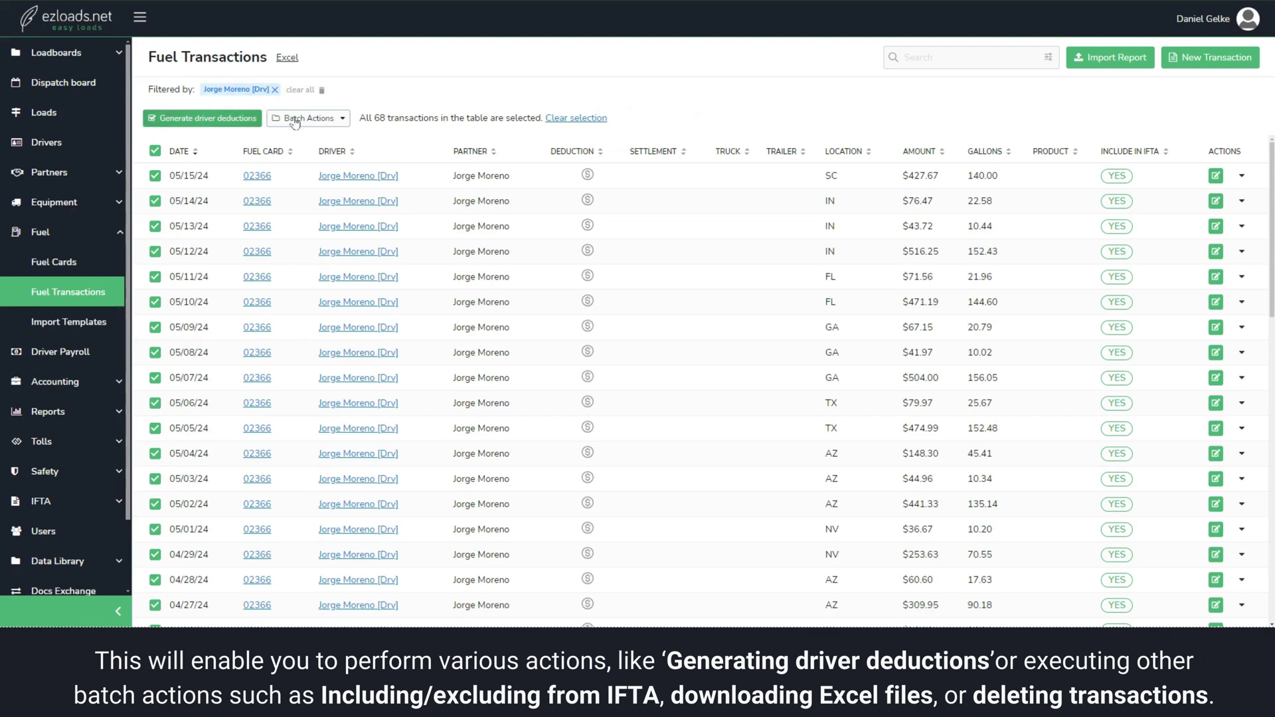
left_click(344, 120)
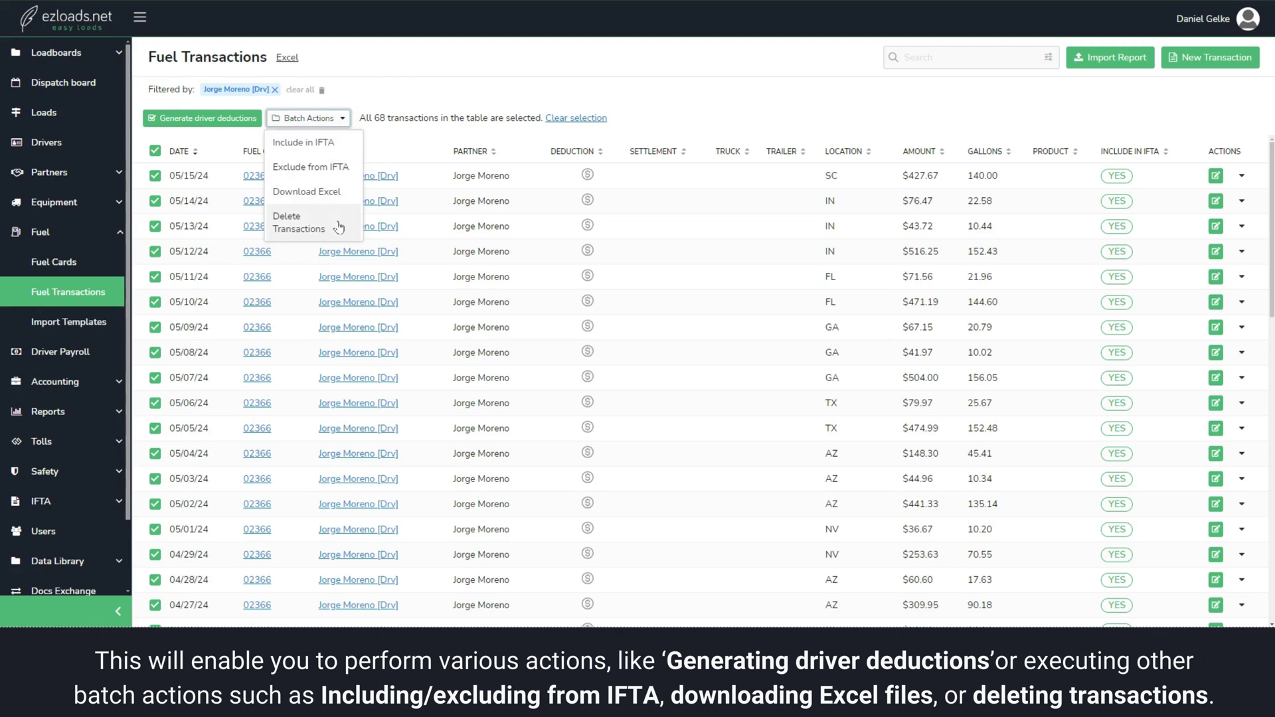
left_click(343, 121)
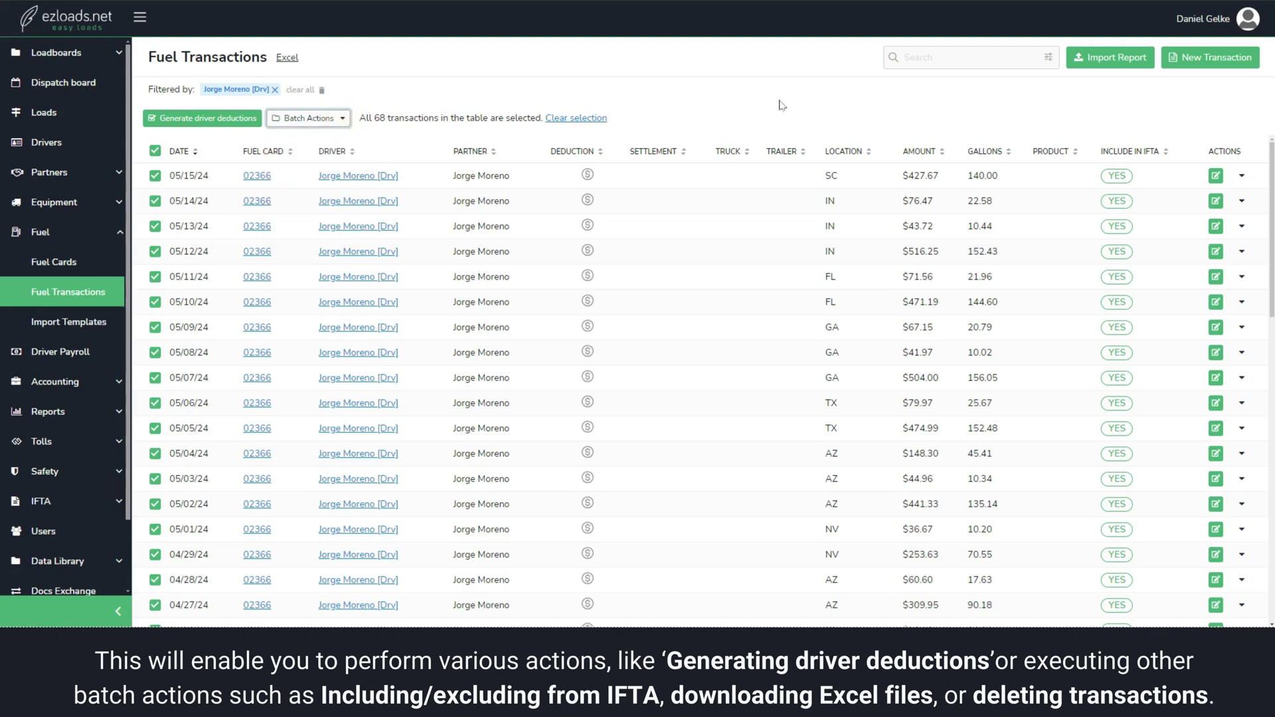